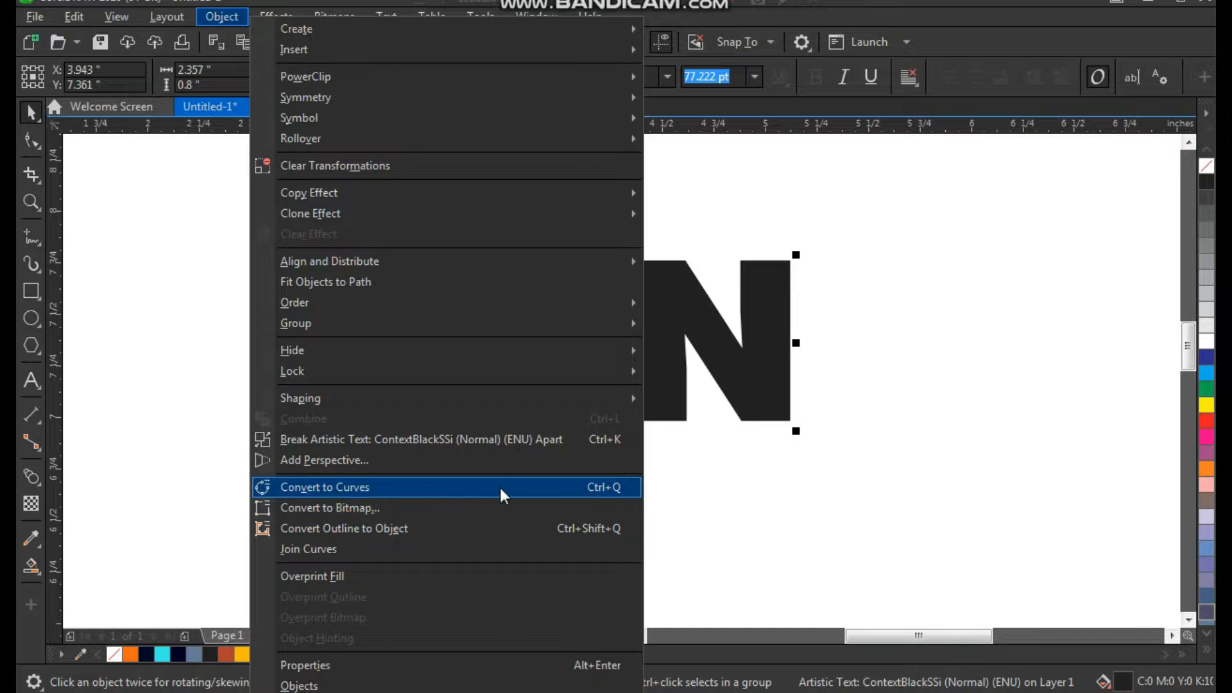
- Convert the RUN text to curves and break the curve apart into separate pieces
{"action": "left_click", "coordinate": [502, 487]}
{"action": "left_click", "coordinate": [704, 503]}
{"action": "left_click", "coordinate": [700, 372]}
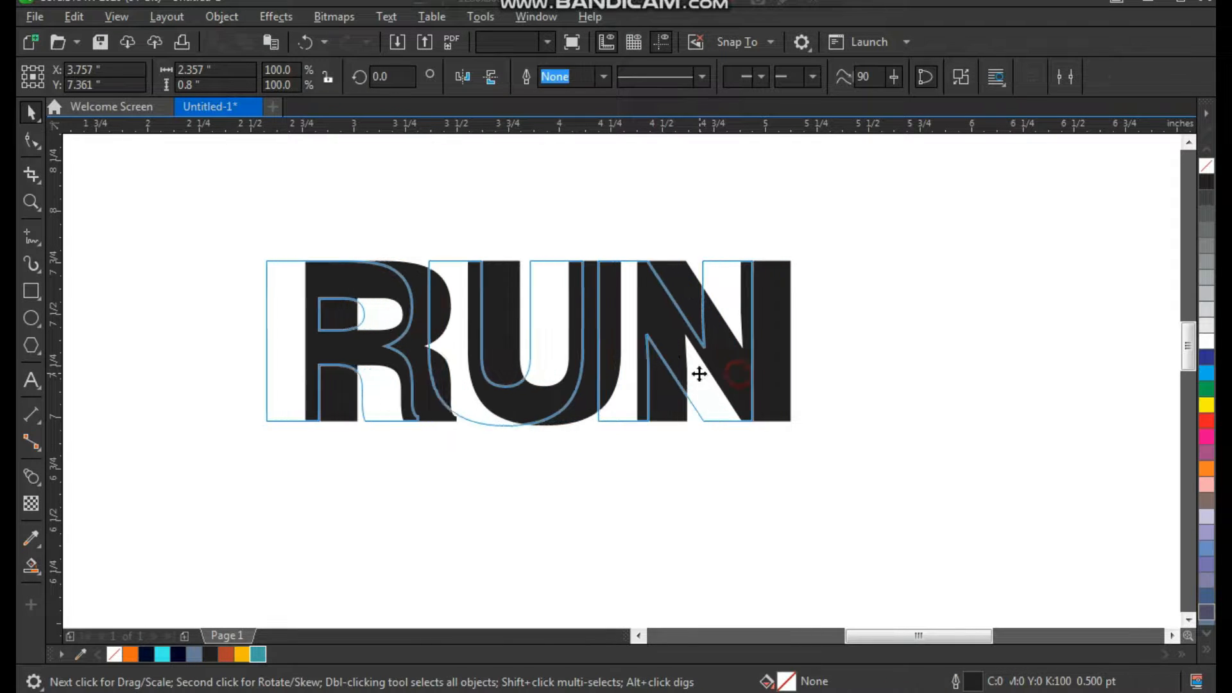
{"action": "left_click", "coordinate": [167, 18]}
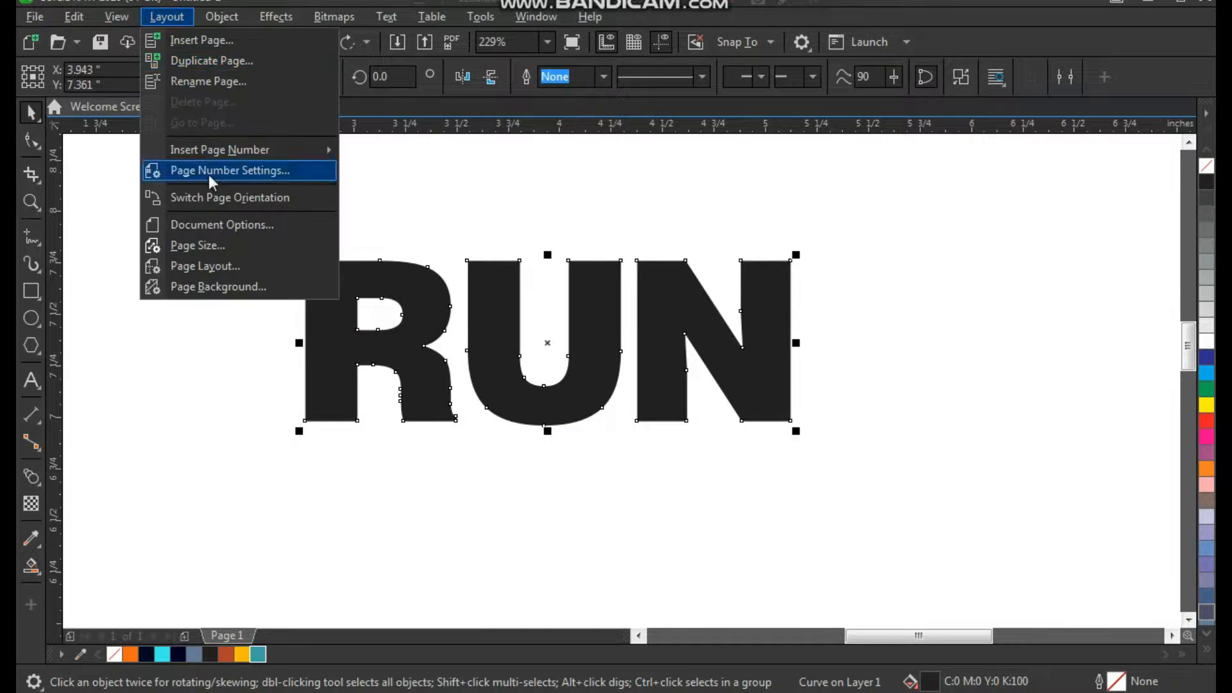
{"action": "mouse_move", "coordinate": [217, 21]}
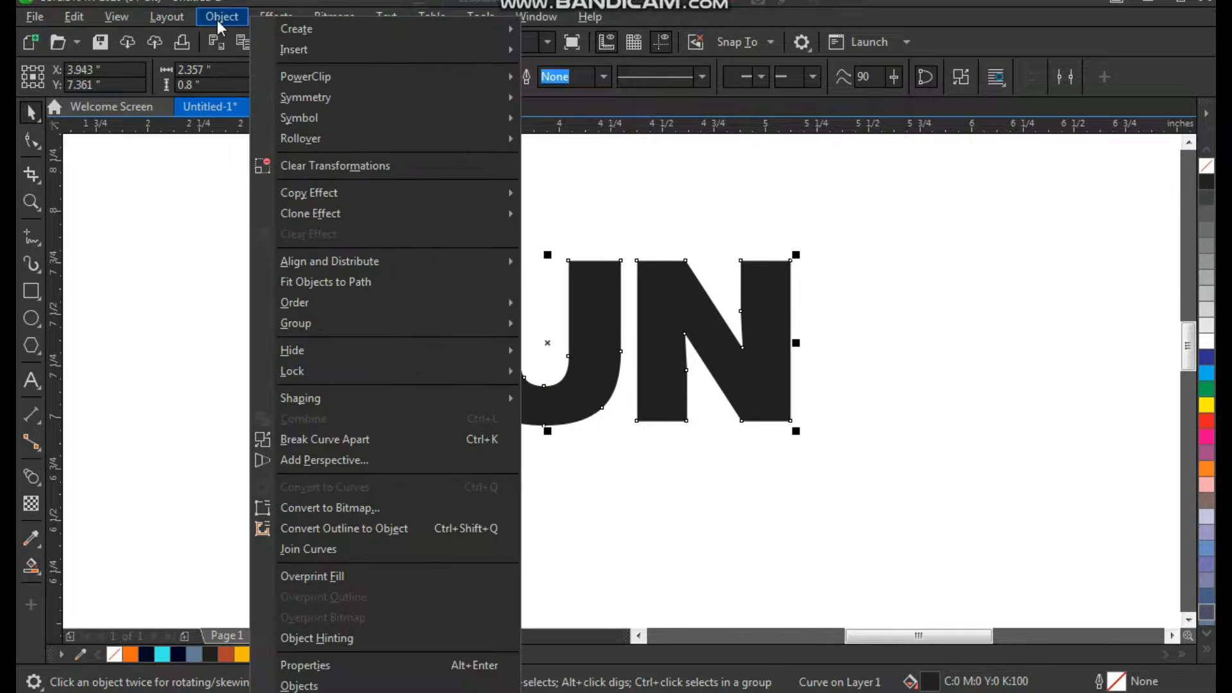
{"action": "left_click", "coordinate": [377, 437]}
- Combine the R's outer shape with its inner counter so the letter's opening is cut out again
{"action": "left_click_drag", "start_coordinate": [257, 210], "coordinate": [474, 458]}
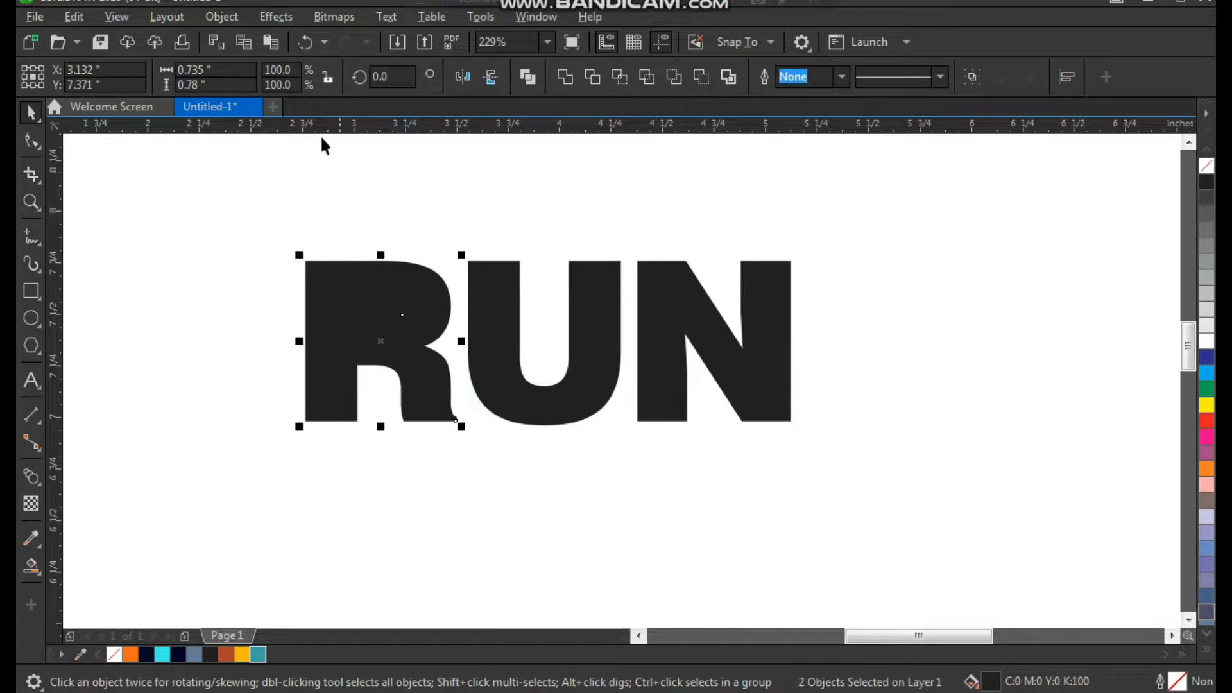
{"action": "left_click", "coordinate": [222, 17]}
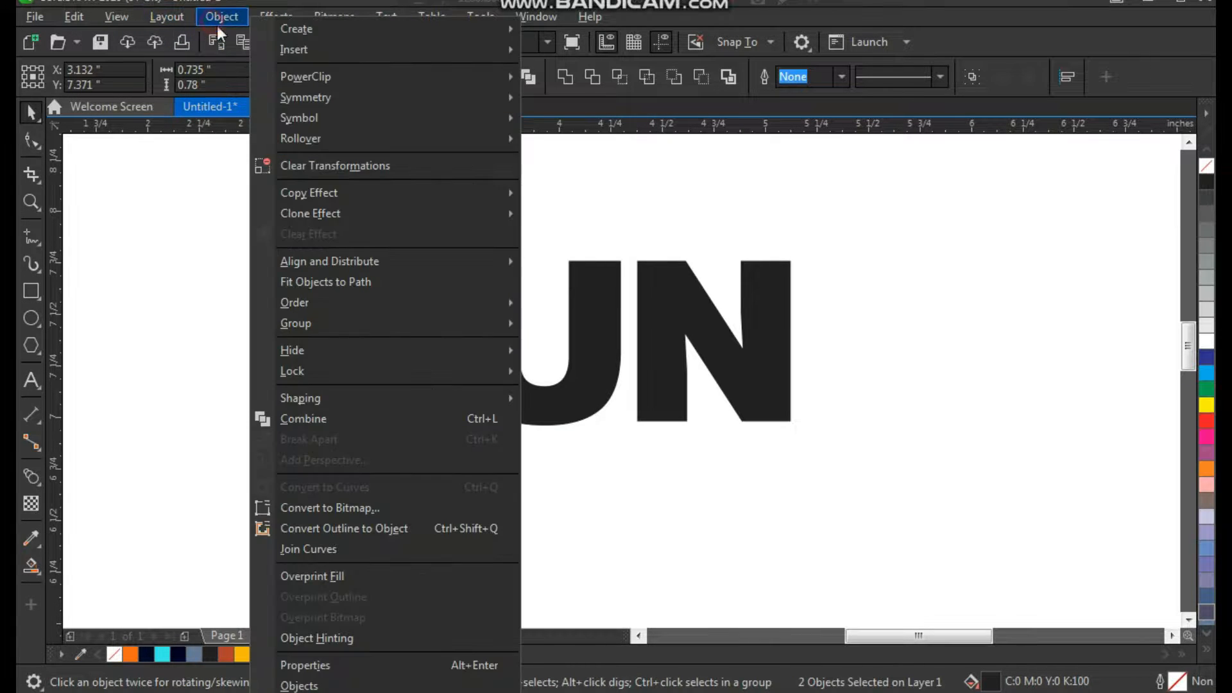
{"action": "left_click", "coordinate": [373, 419]}
{"action": "left_click", "coordinate": [426, 186]}
{"action": "left_click", "coordinate": [421, 303]}
{"action": "left_click", "coordinate": [505, 443]}
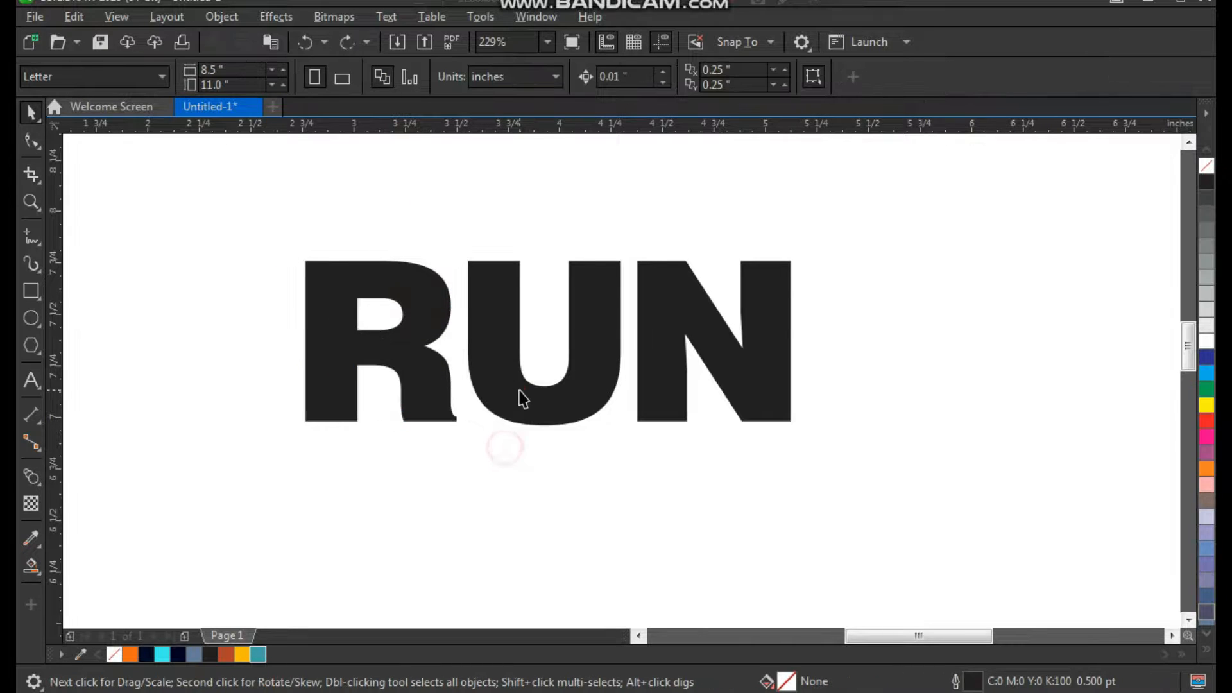
{"action": "left_click", "coordinate": [522, 399]}
{"action": "left_click", "coordinate": [683, 323]}
{"action": "left_click", "coordinate": [891, 217]}
- Draw a rectangle about 0.58 × 1.15 inches over the R's stem, reaching the stem's inner edge
{"action": "left_click_drag", "start_coordinate": [913, 206], "coordinate": [269, 485]}
{"action": "left_click", "coordinate": [561, 514]}
{"action": "key", "text": "z"}
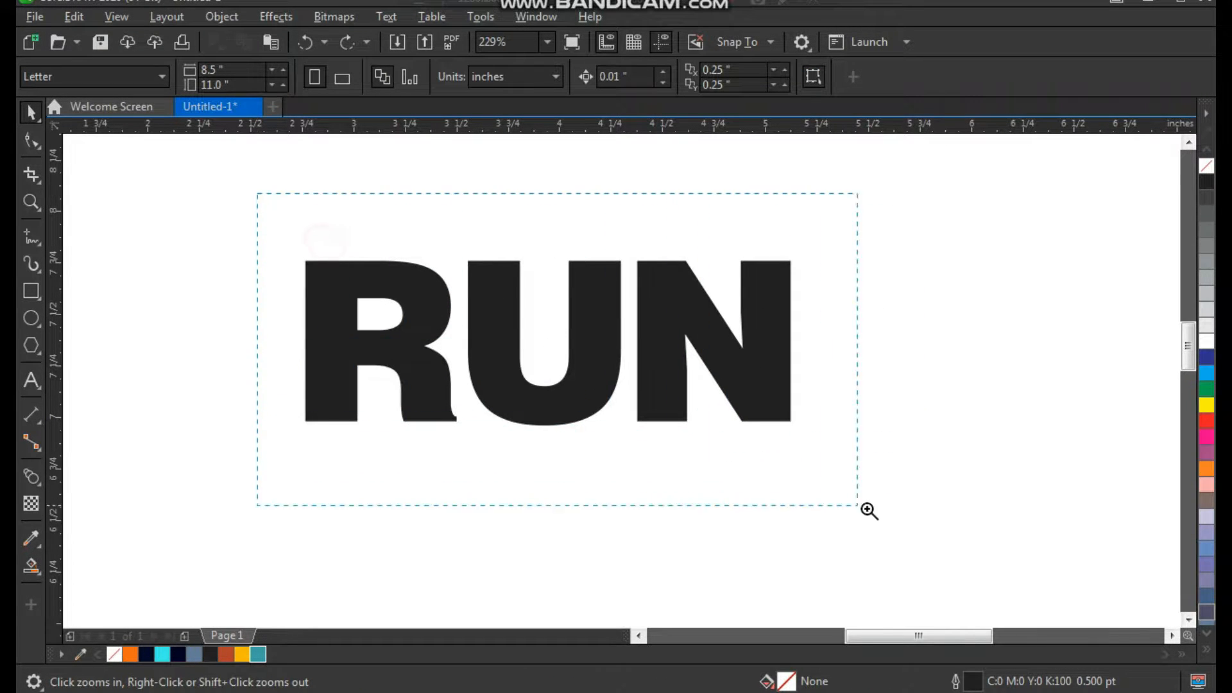
{"action": "left_click", "coordinate": [868, 509]}
{"action": "key", "text": "space"}
{"action": "left_click", "coordinate": [646, 357]}
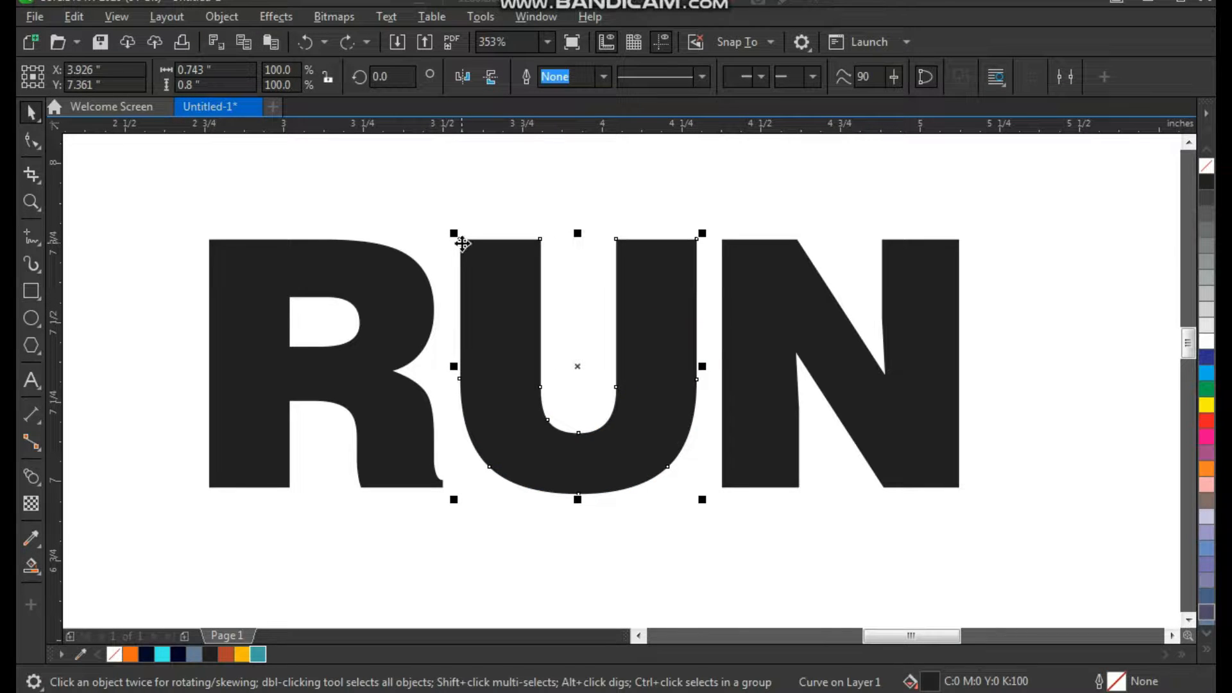
{"action": "key", "text": "z"}
{"action": "left_click_drag", "start_coordinate": [605, 146], "coordinate": [122, 587]}
{"action": "left_click", "coordinate": [31, 291]}
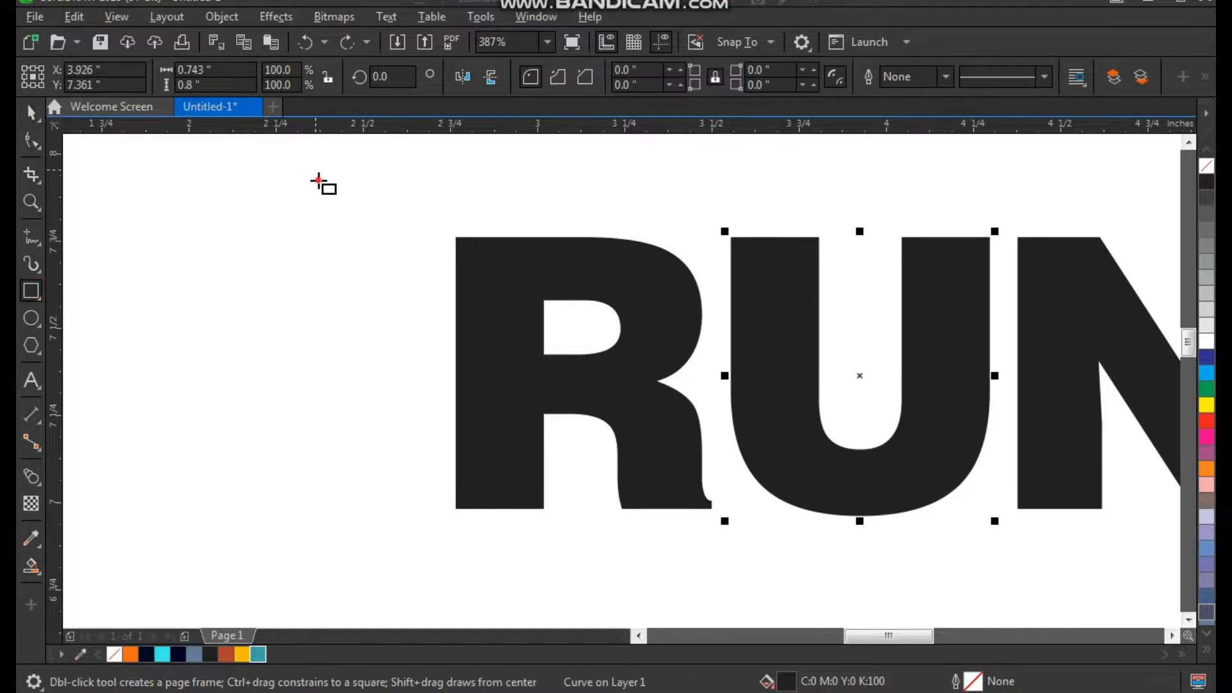
{"action": "left_click_drag", "start_coordinate": [314, 170], "coordinate": [518, 572]}
{"action": "key", "text": "space"}
{"action": "left_click_drag", "start_coordinate": [399, 185], "coordinate": [689, 629]}
{"action": "left_click_drag", "start_coordinate": [423, 314], "coordinate": [454, 321]}
- Trim the stem off the R with the rectangle and delete the rectangle
{"action": "left_click", "coordinate": [677, 341], "text": "shift"}
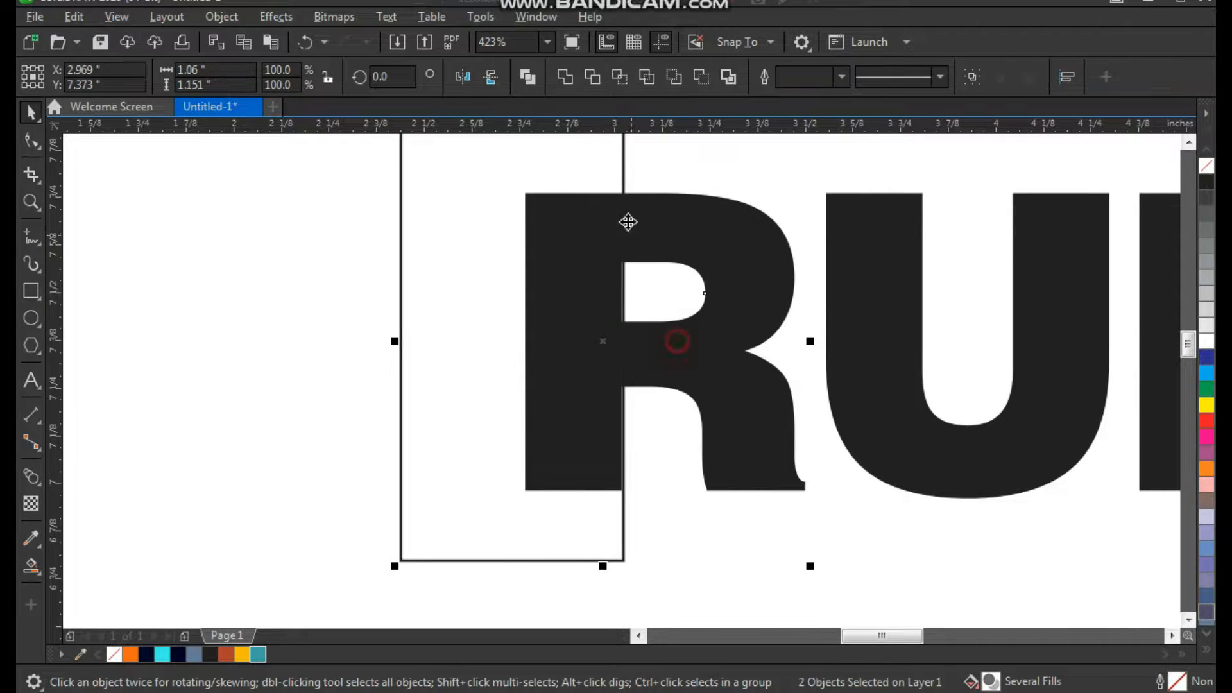
{"action": "left_click", "coordinate": [595, 76]}
{"action": "left_click", "coordinate": [519, 297]}
{"action": "scroll", "coordinate": [492, 335], "scroll_direction": "down", "scroll_amount": 1}
{"action": "key", "text": "F2"}
{"action": "left_click_drag", "start_coordinate": [956, 548], "coordinate": [986, 566]}
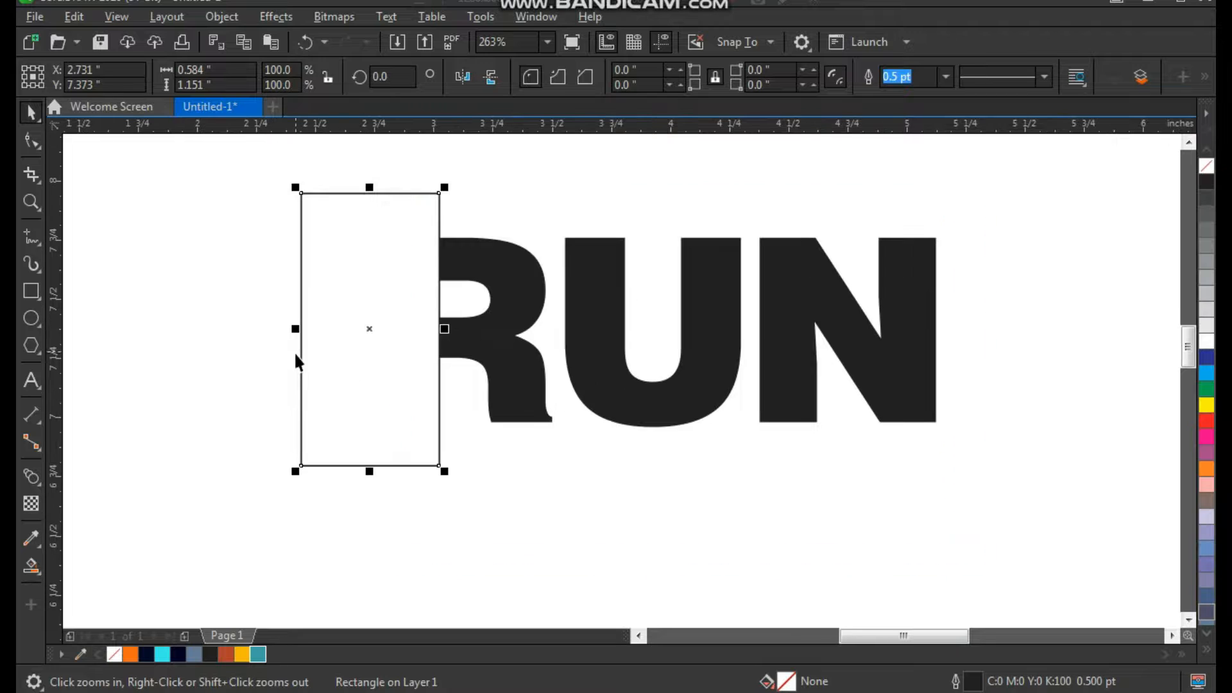
{"action": "left_click", "coordinate": [316, 358]}
{"action": "key", "text": "Delete"}
- Extend the R's two open arms outward by their end nodes, making the letter about 0.62 inches wide
{"action": "left_click", "coordinate": [443, 334]}
{"action": "key", "text": "F2"}
{"action": "left_click_drag", "start_coordinate": [379, 204], "coordinate": [537, 431]}
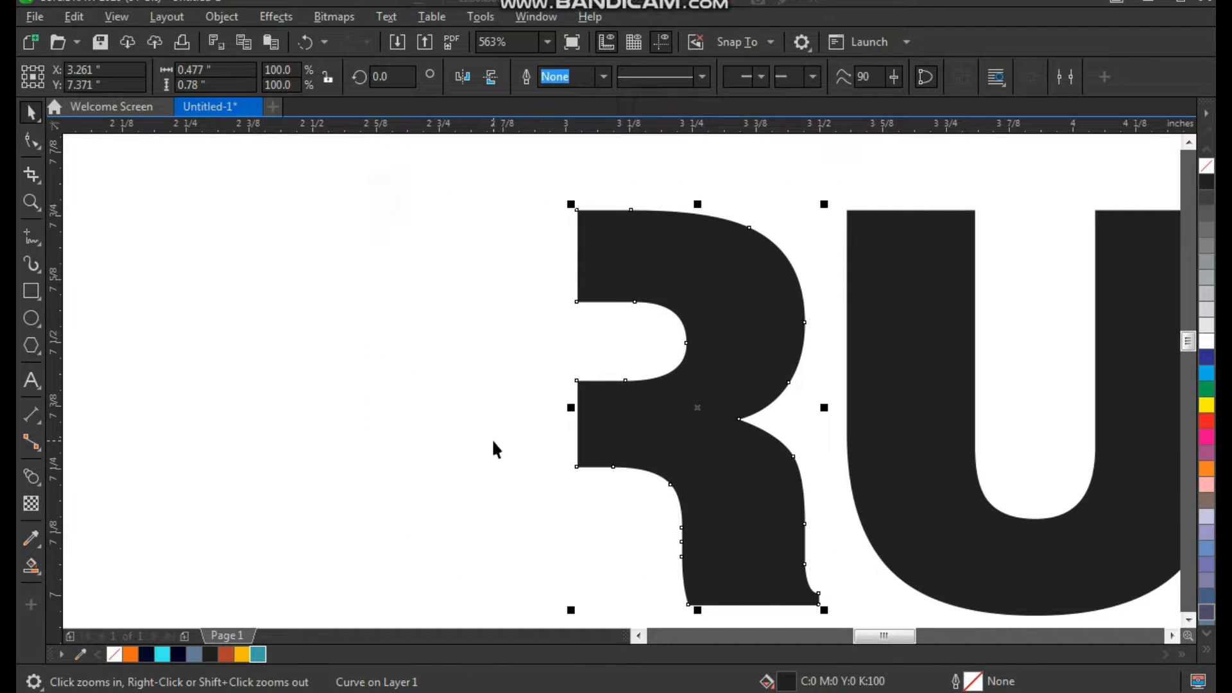
{"action": "key", "text": "F10"}
{"action": "left_click_drag", "start_coordinate": [604, 479], "coordinate": [505, 467]}
{"action": "key", "text": "space"}
{"action": "left_click", "coordinate": [433, 378]}
- Draw a rectangle about 0.24 × 0.23 inches over the inner edge of the U's right arm and align it with the letter's top
{"action": "scroll", "coordinate": [457, 330], "scroll_direction": "down", "scroll_amount": 2}
{"action": "key", "text": "F2"}
{"action": "left_click_drag", "start_coordinate": [414, 233], "coordinate": [848, 469]}
{"action": "left_click", "coordinate": [721, 527]}
{"action": "left_click", "coordinate": [671, 362]}
{"action": "key", "text": "F2"}
{"action": "left_click_drag", "start_coordinate": [558, 212], "coordinate": [822, 492]}
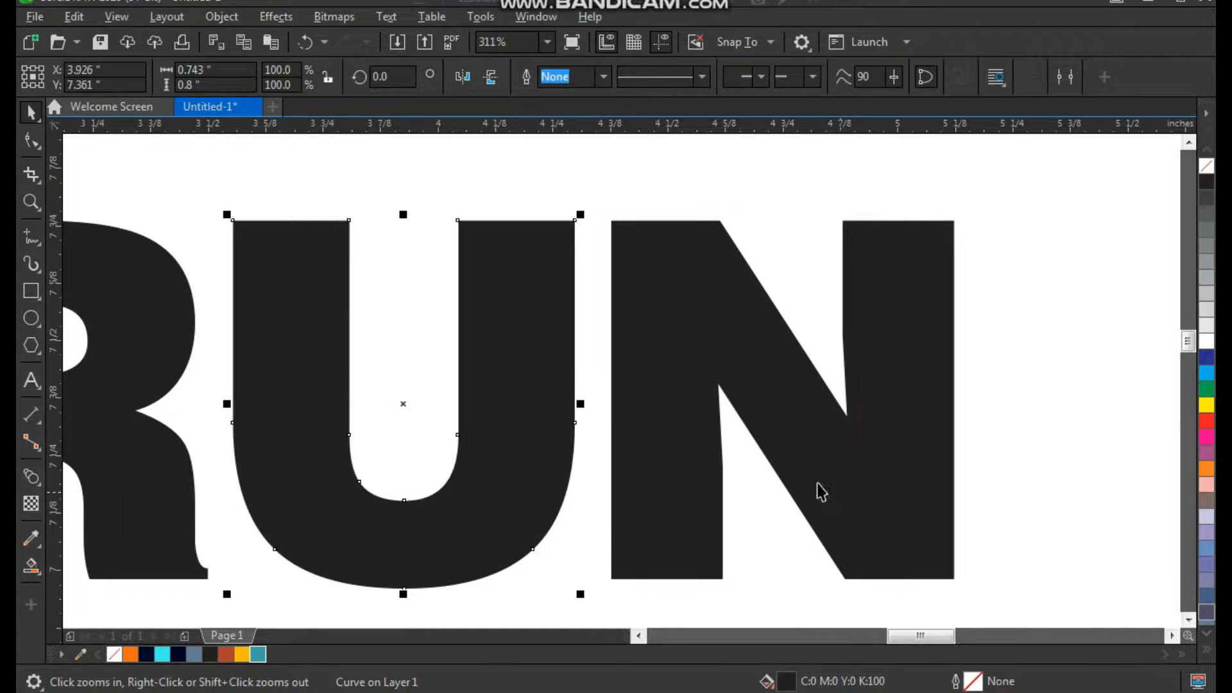
{"action": "left_click", "coordinate": [31, 292]}
{"action": "mouse_move", "coordinate": [503, 235]}
{"action": "left_mouse_down"}
{"action": "mouse_move", "coordinate": [462, 311]}
{"action": "mouse_move", "coordinate": [395, 347]}
{"action": "left_mouse_up"}
{"action": "left_click", "coordinate": [481, 371], "text": "shift"}
{"action": "key", "text": "t"}
{"action": "left_click", "coordinate": [484, 165]}
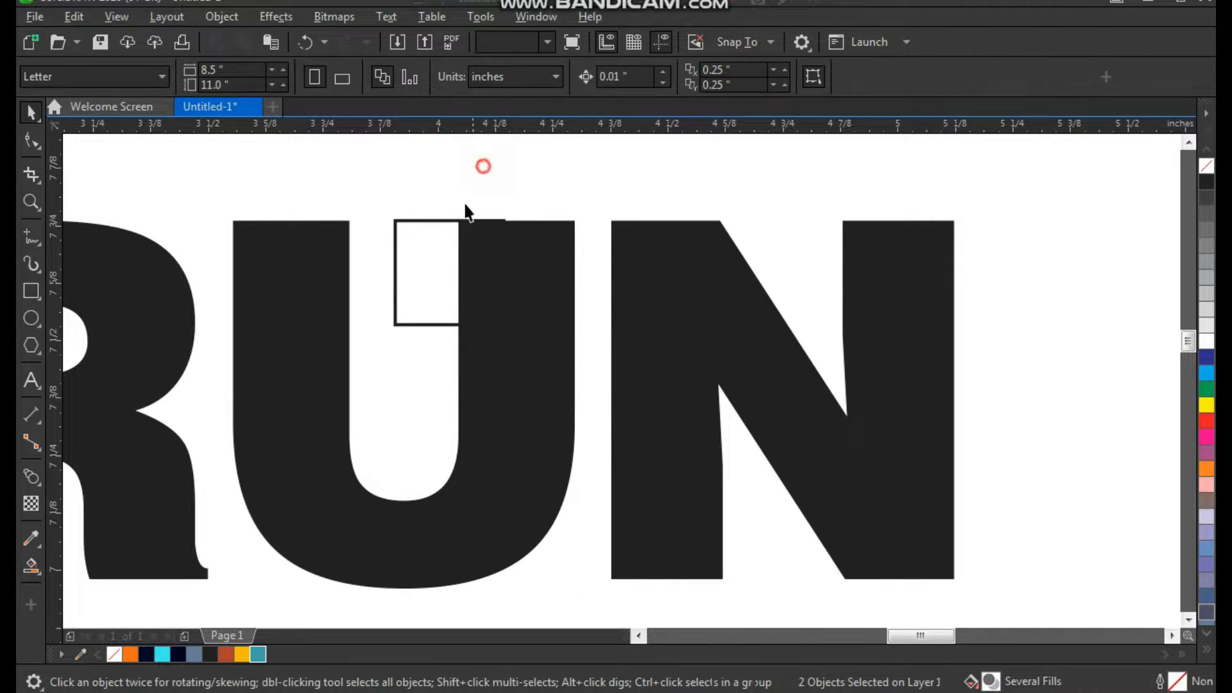
- Fill the small rectangle on the U with black and remove its outline
{"action": "left_click", "coordinate": [435, 265]}
{"action": "key", "text": "F2"}
{"action": "left_click_drag", "start_coordinate": [370, 174], "coordinate": [573, 426]}
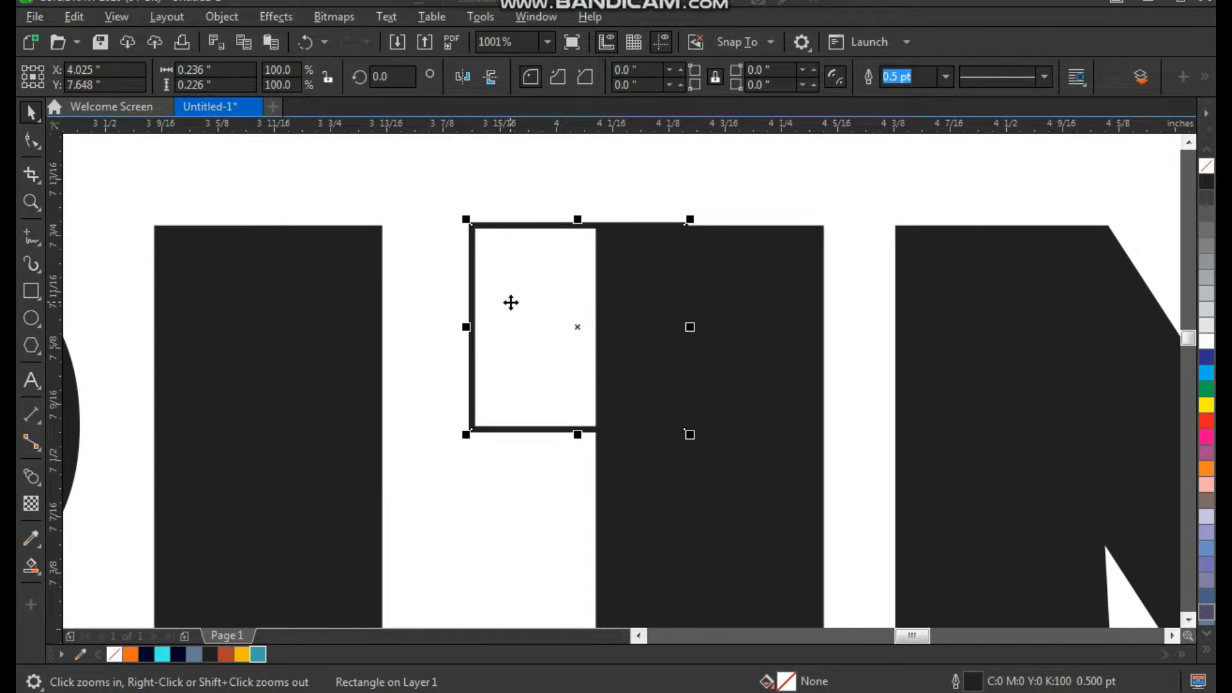
{"action": "left_click_drag", "start_coordinate": [405, 179], "coordinate": [721, 476]}
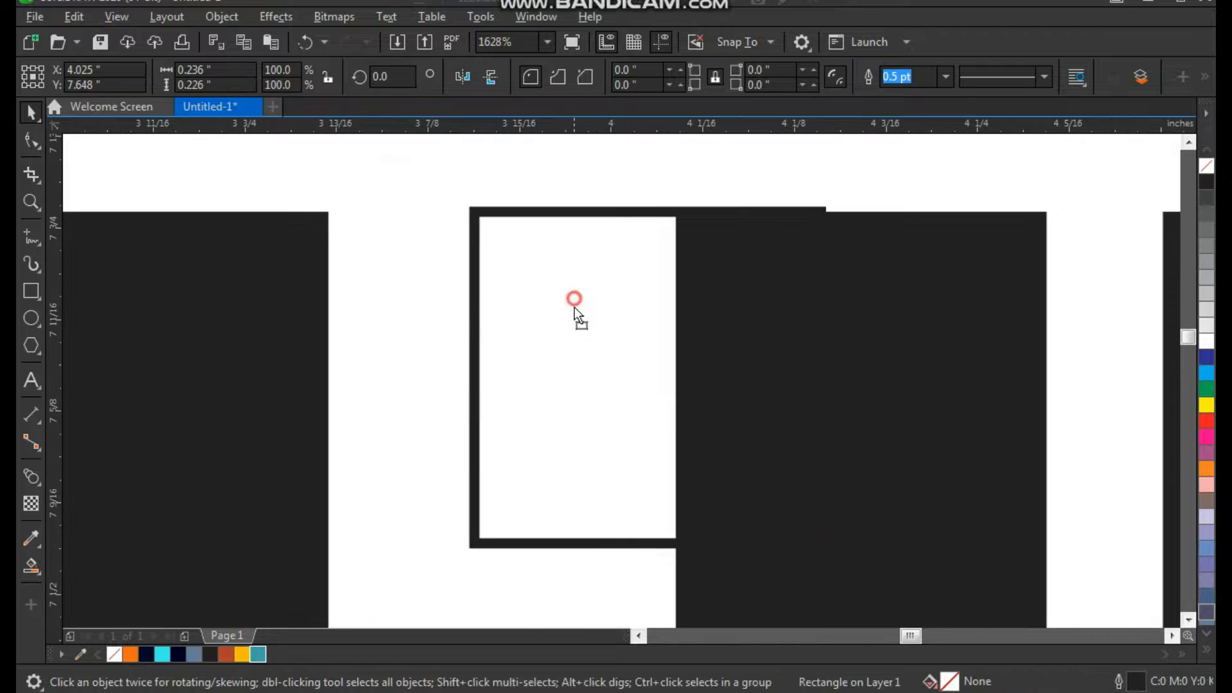
{"action": "left_click", "coordinate": [1207, 183]}
{"action": "left_click", "coordinate": [689, 254]}
{"action": "key", "text": "F2"}
{"action": "left_click_drag", "start_coordinate": [652, 173], "coordinate": [1026, 352]}
{"action": "right_click", "coordinate": [1204, 167]}
{"action": "scroll", "coordinate": [605, 277], "scroll_direction": "down", "scroll_amount": 4}
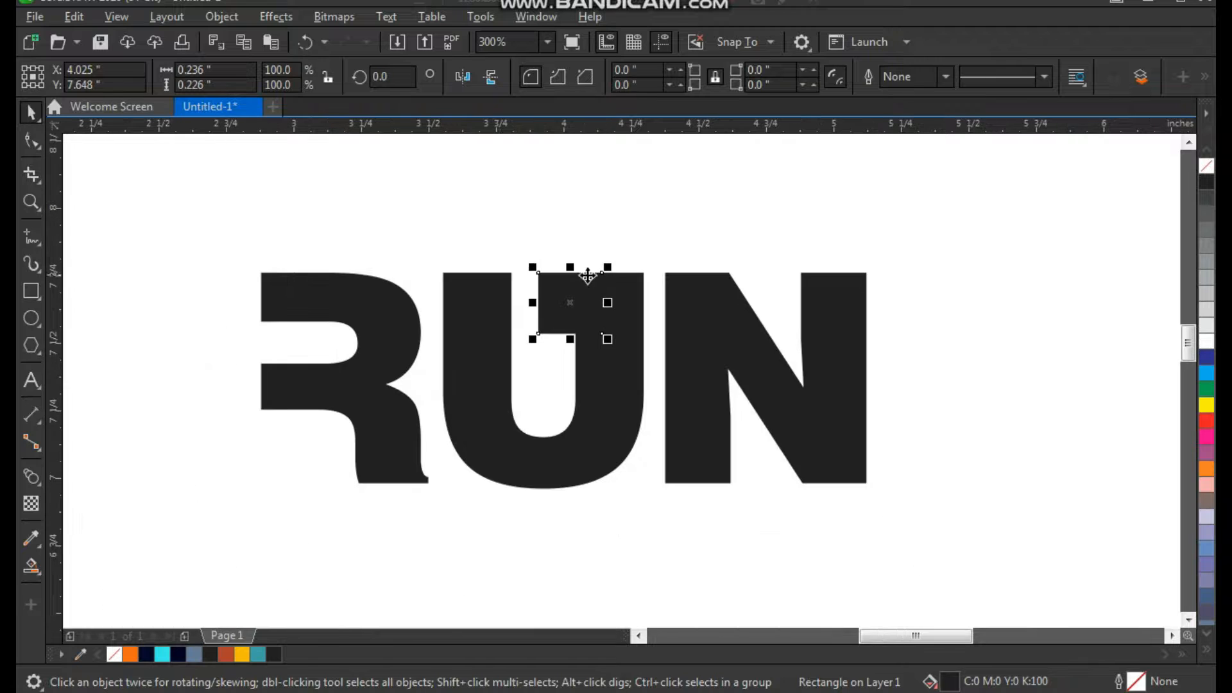
- Narrow the small rectangle to about 0.19 inches and place a copy at the same height on the N's right stem
{"action": "key", "text": "F2"}
{"action": "left_click_drag", "start_coordinate": [483, 216], "coordinate": [856, 490]}
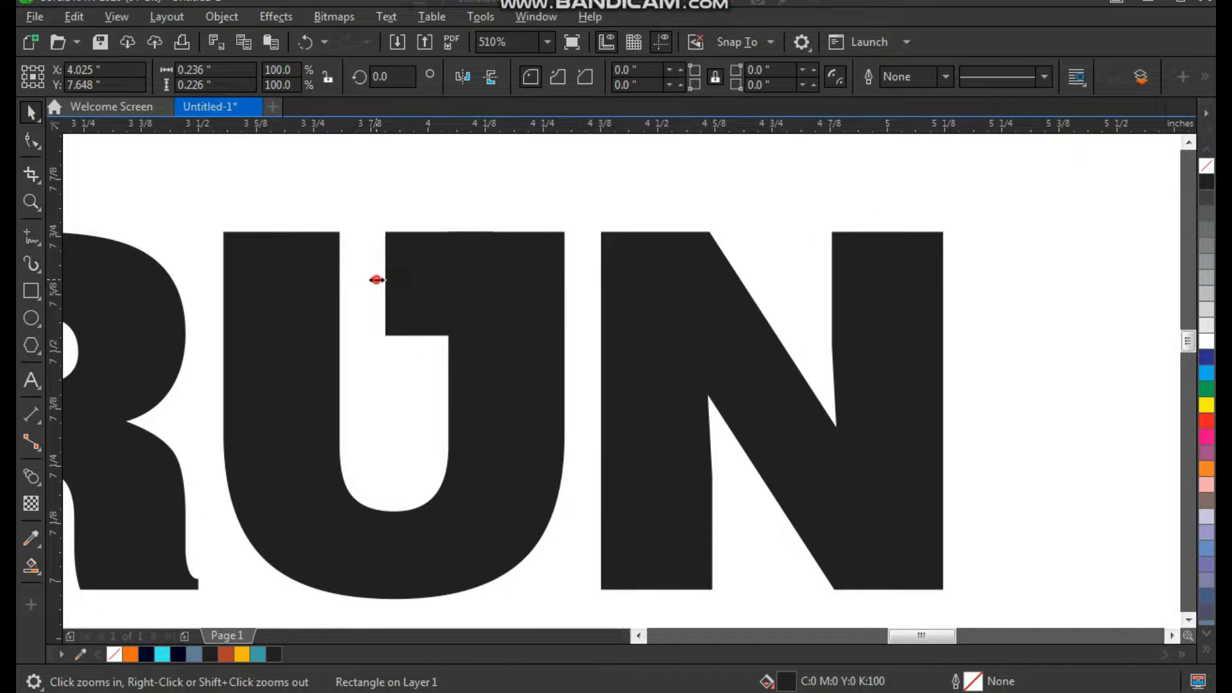
{"action": "left_click_drag", "start_coordinate": [377, 280], "coordinate": [834, 300]}
{"action": "right_click", "coordinate": [834, 300]}
{"action": "left_click", "coordinate": [1065, 302]}
- Weld the small rectangle on the U to the letter
{"action": "scroll", "coordinate": [974, 272], "scroll_direction": "down", "scroll_amount": 1}
{"action": "key", "text": "F2"}
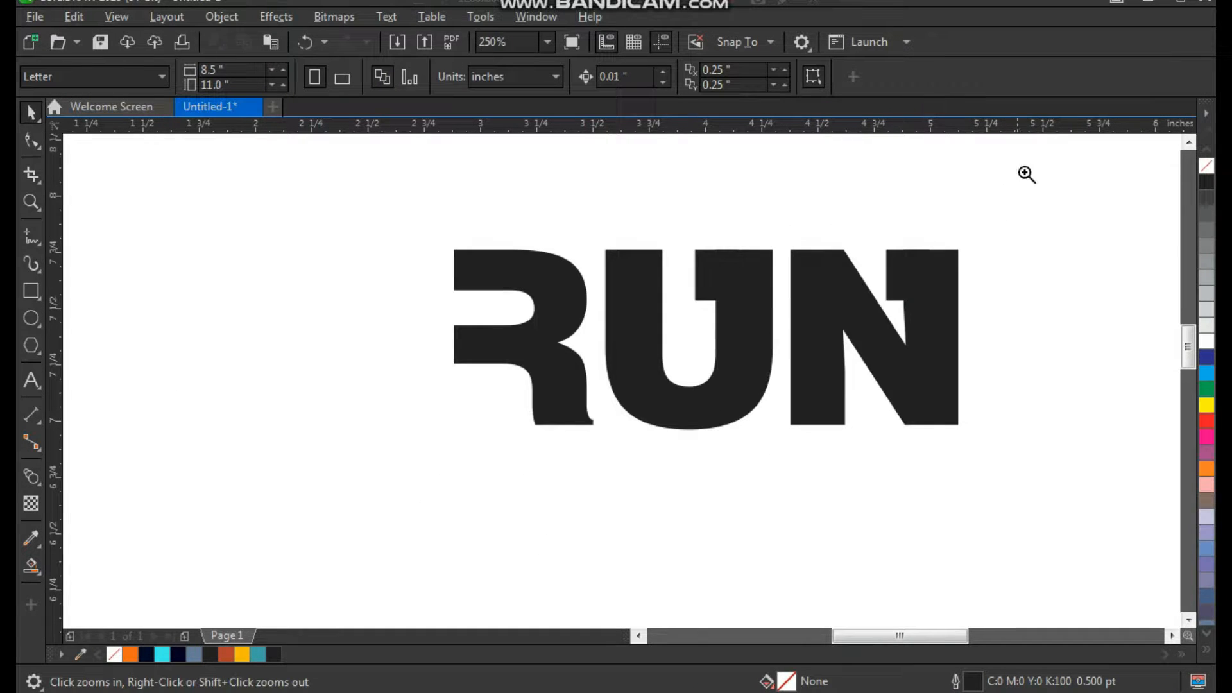
{"action": "left_click_drag", "start_coordinate": [1027, 174], "coordinate": [473, 508]}
{"action": "key", "text": "space"}
{"action": "left_click", "coordinate": [621, 286]}
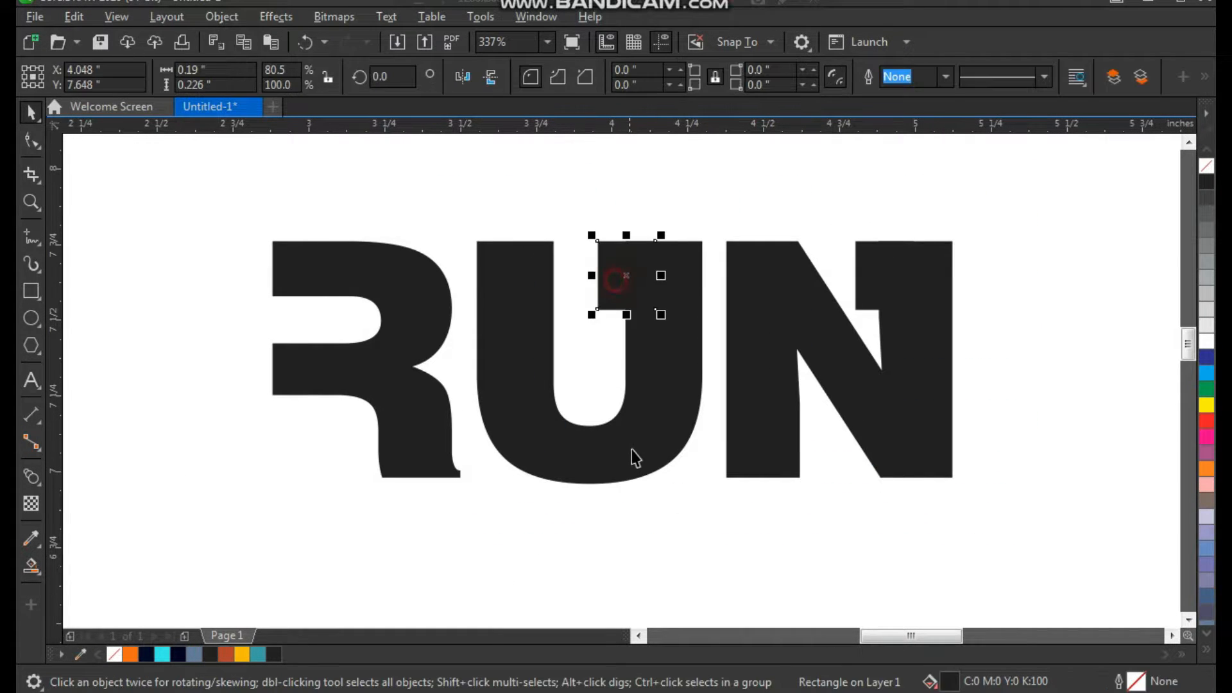
{"action": "left_click", "coordinate": [631, 449], "text": "shift"}
{"action": "left_click", "coordinate": [566, 77]}
- Weld the copied rectangle on the N to its letter
{"action": "left_click", "coordinate": [867, 277]}
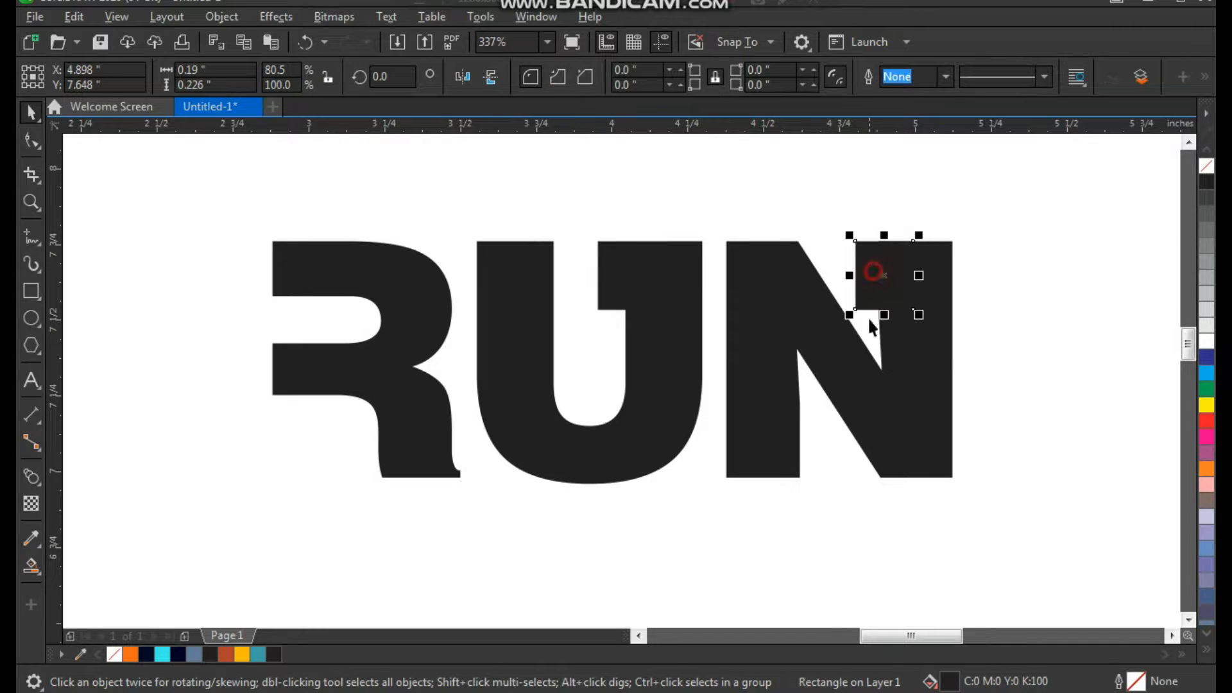
{"action": "left_click", "coordinate": [862, 399], "text": "shift"}
{"action": "left_click", "coordinate": [568, 78]}
{"action": "left_click", "coordinate": [1004, 222]}
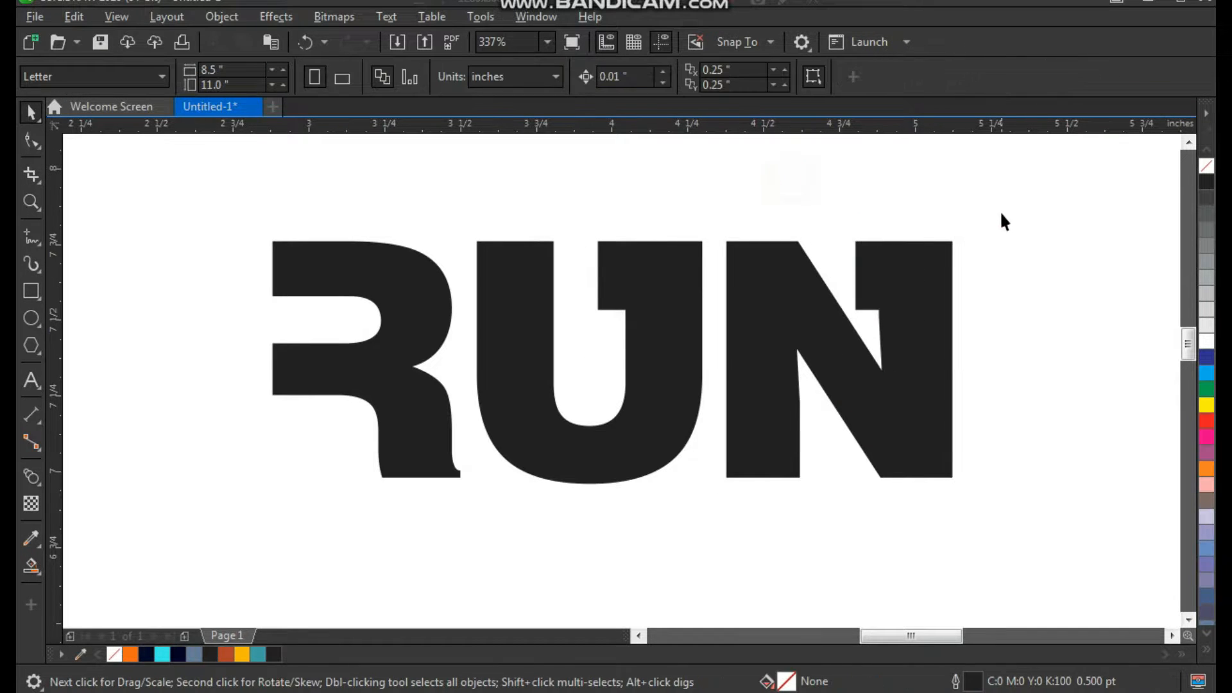
{"action": "left_click_drag", "start_coordinate": [418, 490], "coordinate": [228, 549]}
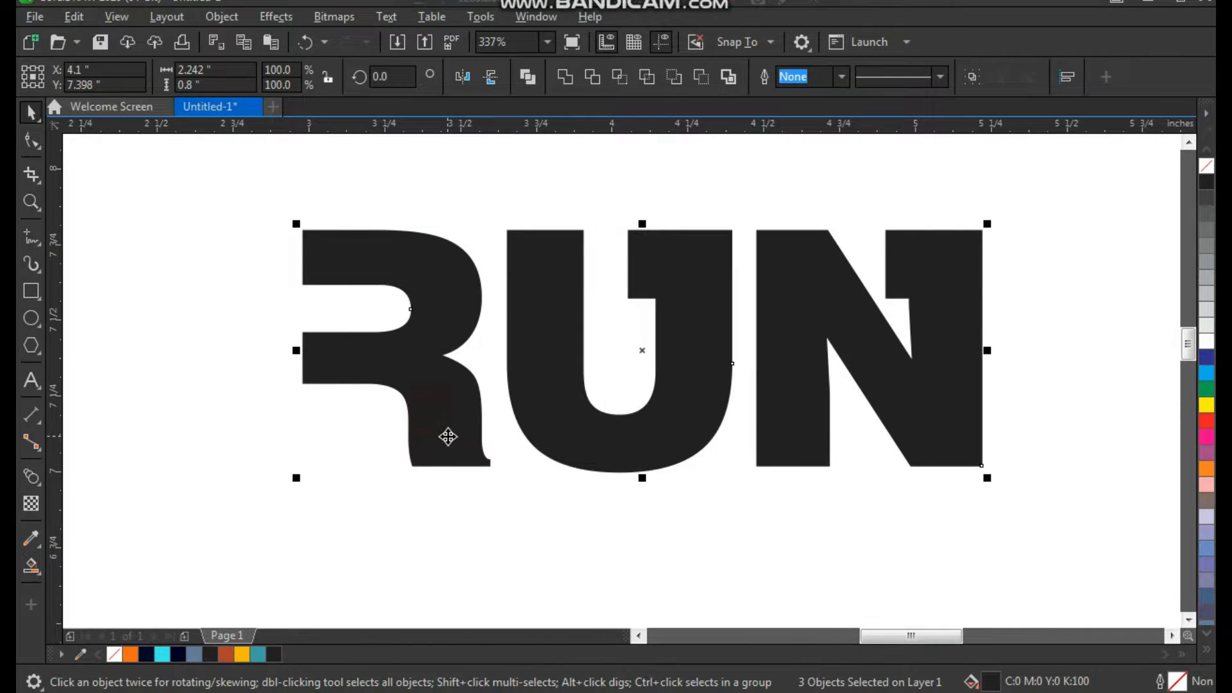
{"action": "left_click", "coordinate": [442, 472]}
{"action": "left_click_drag", "start_coordinate": [430, 460], "coordinate": [439, 460]}
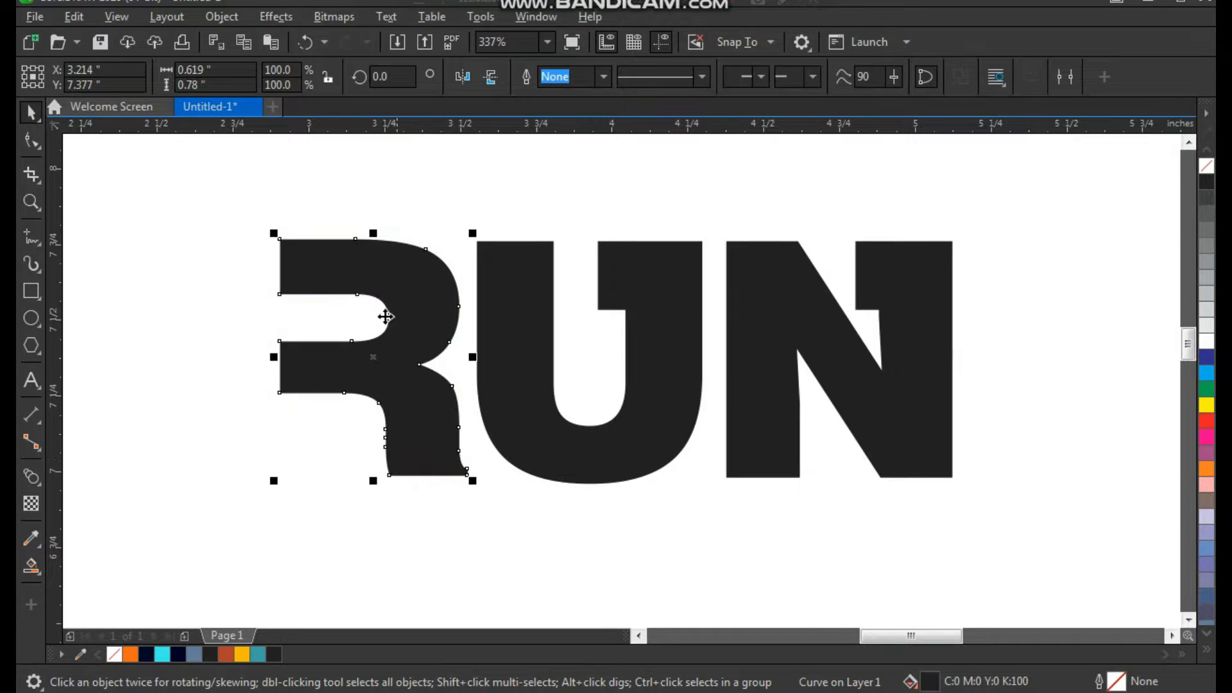
{"action": "key", "text": "ctrl+z"}
- Move the R slightly closer to the U
{"action": "key", "text": "z"}
{"action": "left_click_drag", "start_coordinate": [304, 216], "coordinate": [599, 503]}
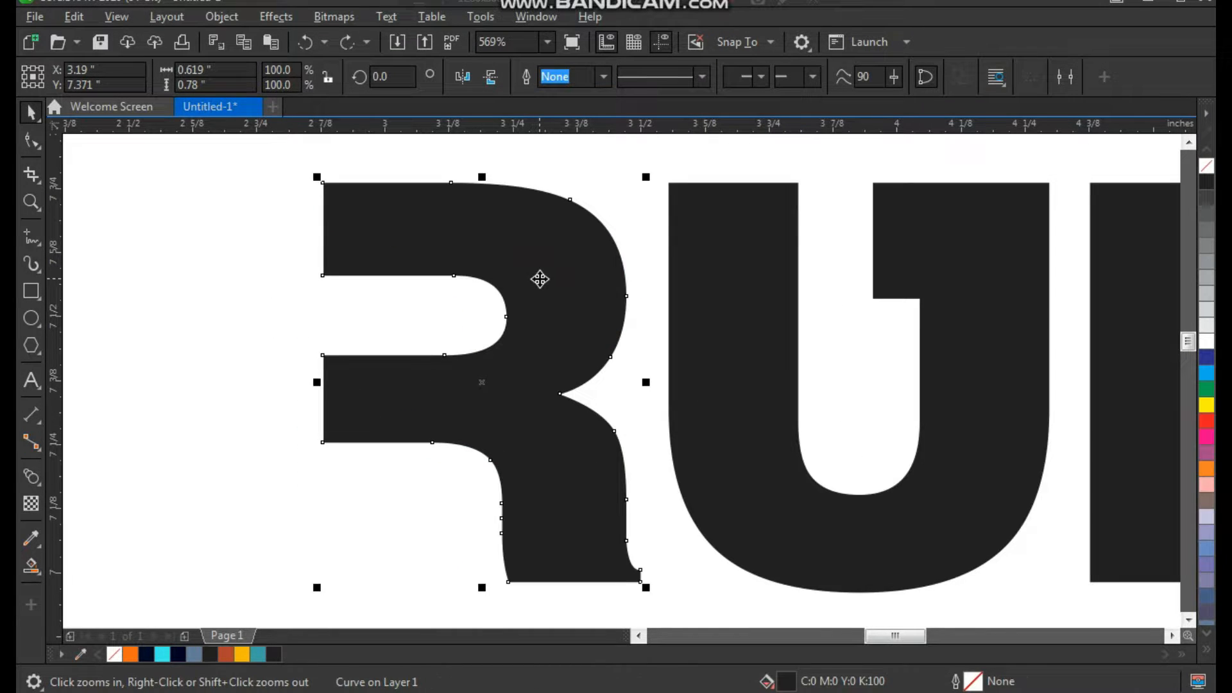
{"action": "key", "text": "space"}
{"action": "left_click_drag", "start_coordinate": [547, 278], "coordinate": [550, 276]}
- Weld the R, U and N into a single curve
{"action": "scroll", "coordinate": [523, 231], "scroll_direction": "down", "scroll_amount": 2}
{"action": "left_click_drag", "start_coordinate": [407, 160], "coordinate": [825, 359]}
{"action": "key", "text": "F2"}
{"action": "left_click_drag", "start_coordinate": [847, 166], "coordinate": [348, 410]}
{"action": "left_click", "coordinate": [566, 80]}
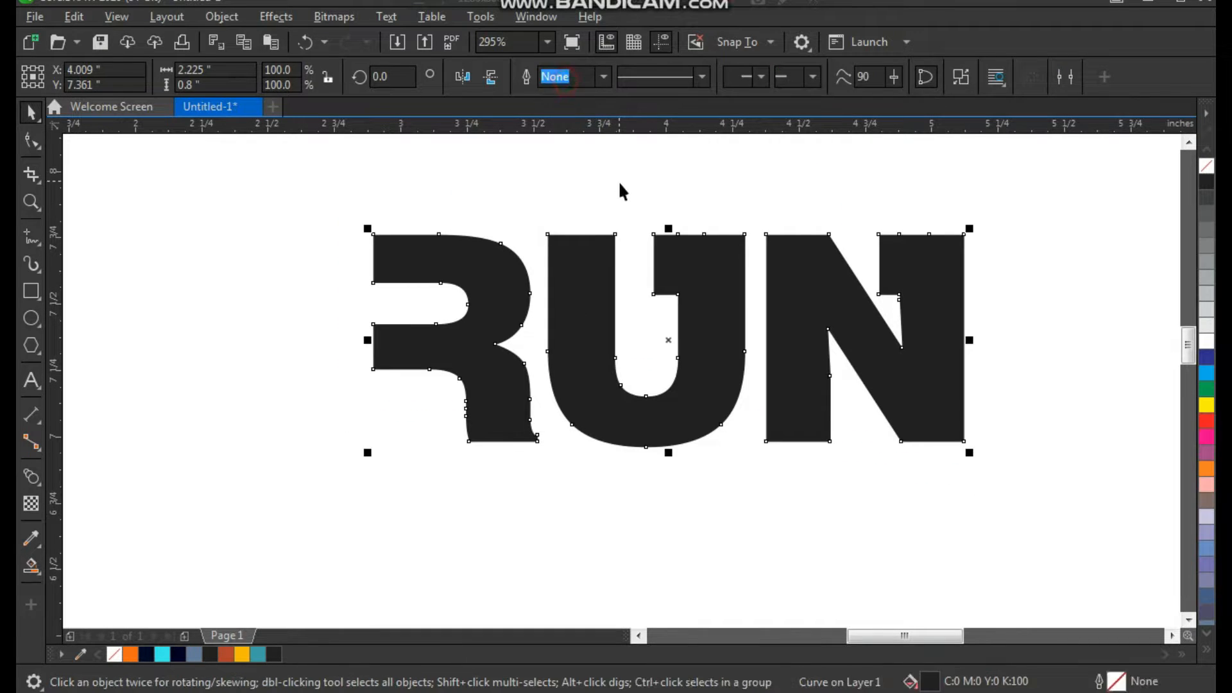
- Place a copy of the RUN shape about 0.1 inches to the left and 0.06 inches below the original
{"action": "key", "text": "F2"}
{"action": "left_click_drag", "start_coordinate": [315, 212], "coordinate": [681, 505]}
{"action": "left_click_drag", "start_coordinate": [512, 375], "coordinate": [471, 399]}
{"action": "right_click", "coordinate": [471, 400]}
- Fill the offset RUN copy with light grey and send it behind the black lettering
{"action": "scroll", "coordinate": [437, 326], "scroll_direction": "down", "scroll_amount": 2}
{"action": "key", "text": "F2"}
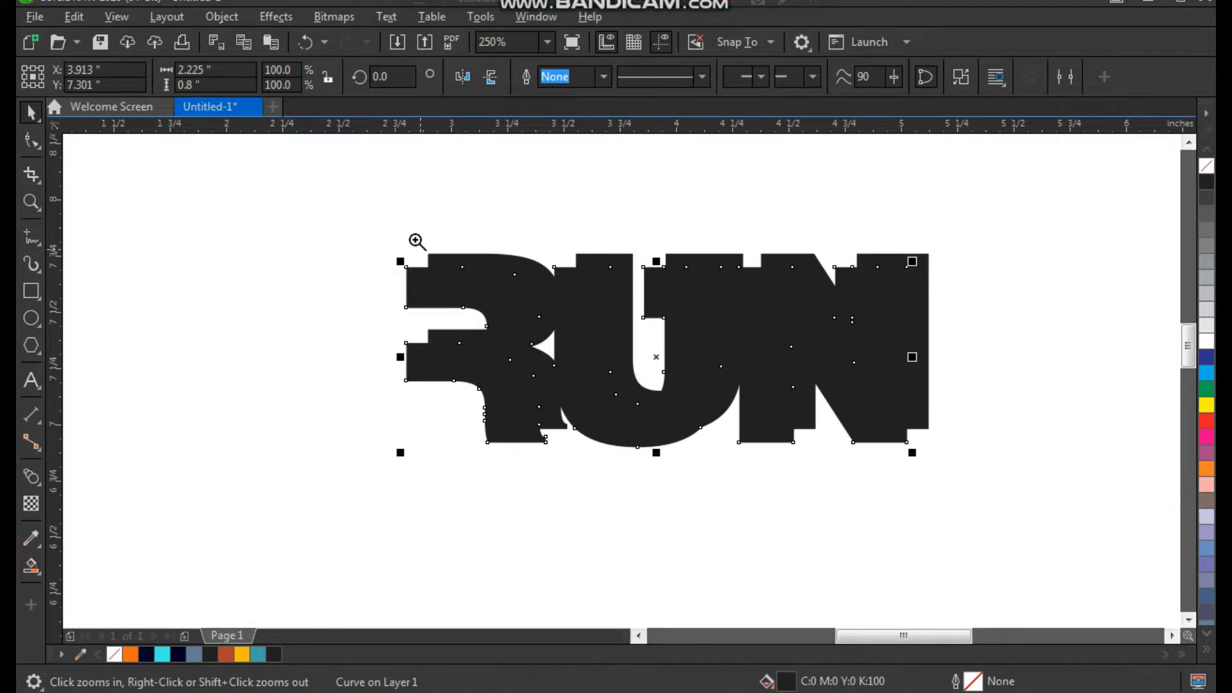
{"action": "left_click_drag", "start_coordinate": [943, 503], "coordinate": [943, 503]}
{"action": "left_click", "coordinate": [1205, 340]}
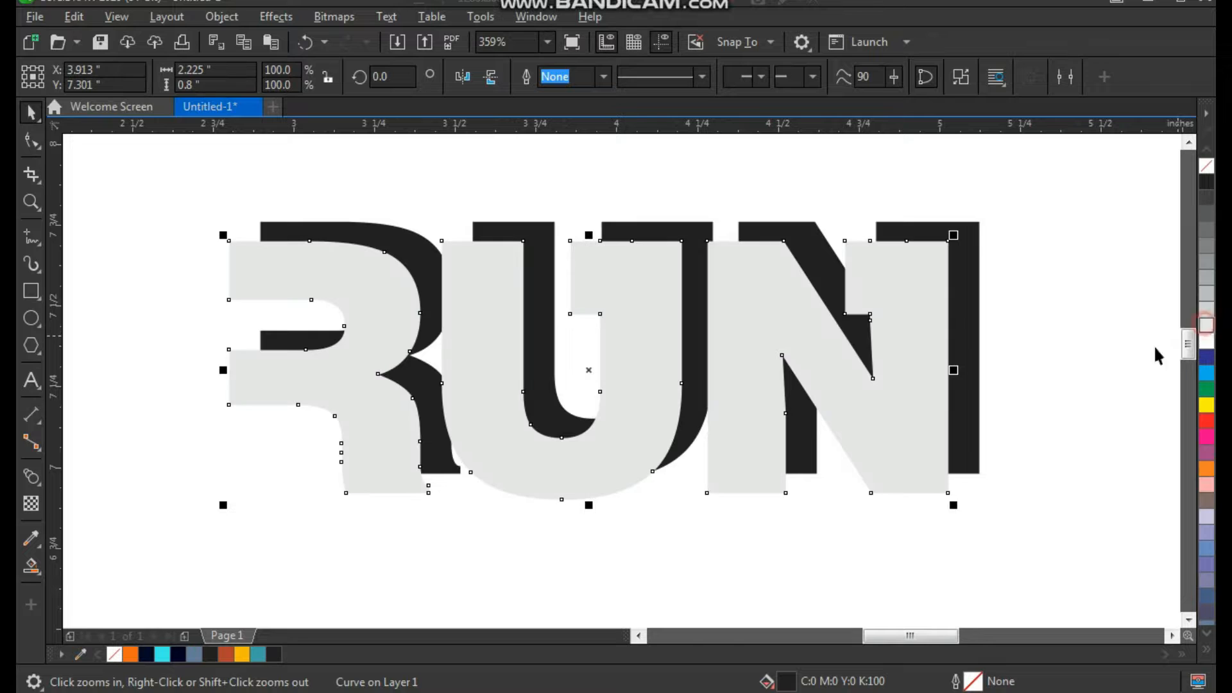
{"action": "key", "text": "shift+Page_Down"}
{"action": "left_click", "coordinate": [1048, 297]}
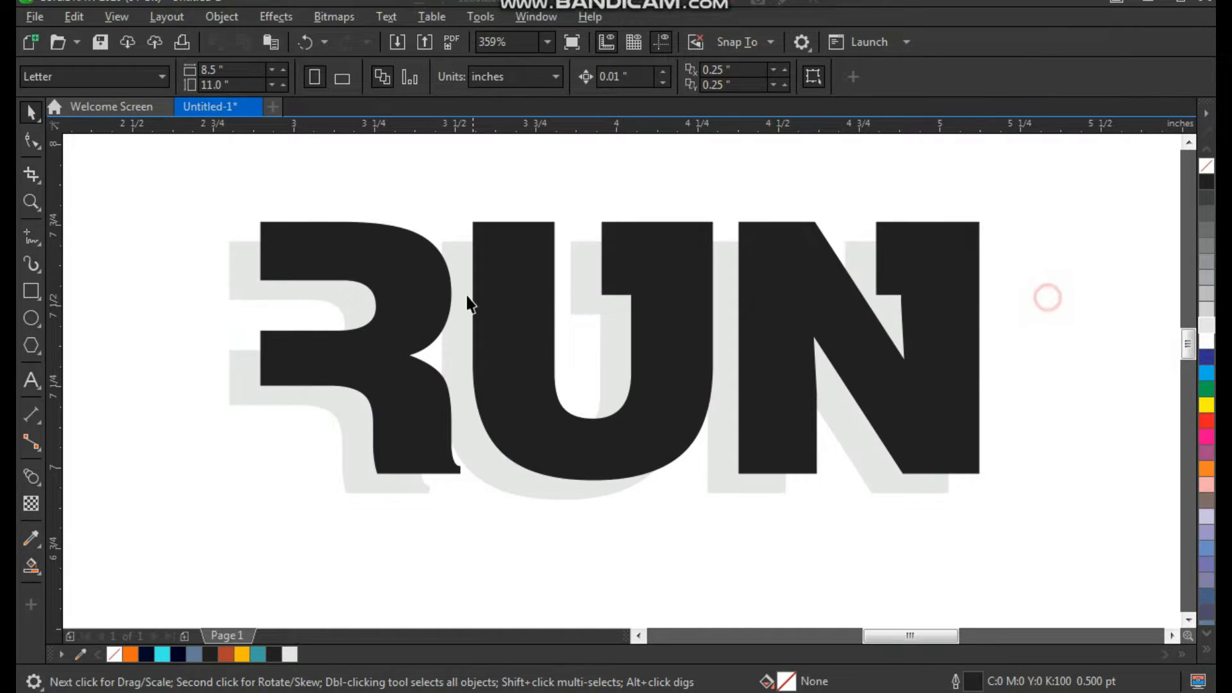
- Draw a thin horizontal rectangle about 3.62 × 0.017 inches below the RUN lettering
{"action": "scroll", "coordinate": [468, 297], "scroll_direction": "down", "scroll_amount": 1}
{"action": "key", "text": "F2"}
{"action": "left_click_drag", "start_coordinate": [860, 523], "coordinate": [860, 523]}
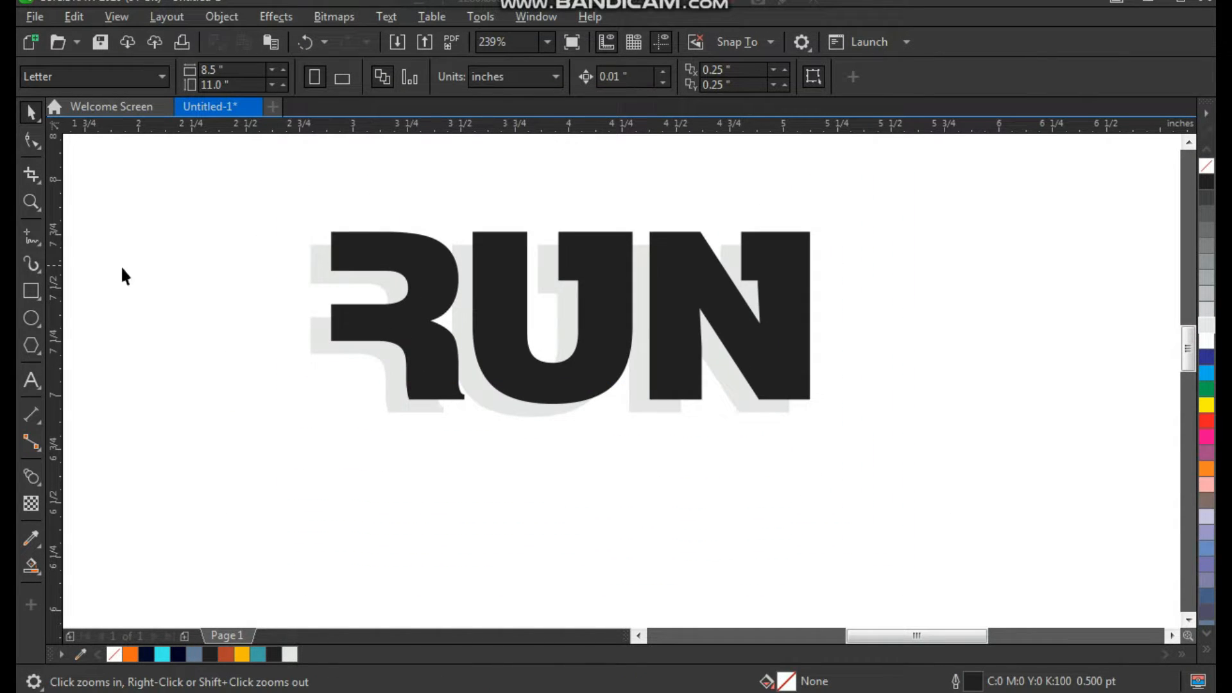
{"action": "left_click", "coordinate": [30, 290]}
{"action": "left_click_drag", "start_coordinate": [285, 463], "coordinate": [1070, 466]}
{"action": "key", "text": "space"}
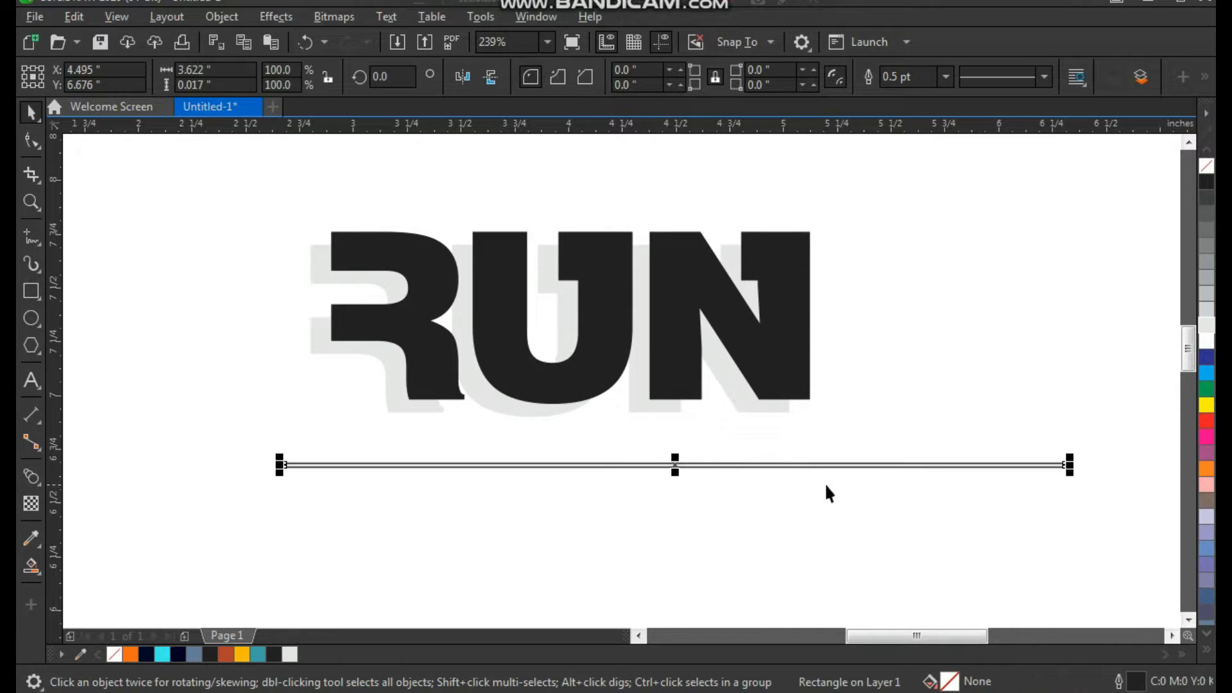
- Place a copy of the thin bar about 0.035 inches directly below it
{"action": "key", "text": "F2"}
{"action": "left_click_drag", "start_coordinate": [600, 376], "coordinate": [715, 525]}
{"action": "left_click_drag", "start_coordinate": [665, 393], "coordinate": [675, 415]}
{"action": "right_click", "coordinate": [675, 415]}
- Repeat the bar duplication downward to build an evenly spaced stack of lines about 1.1 inches tall
{"action": "key", "text": "ctrl+r"}
{"action": "scroll", "coordinate": [567, 444], "scroll_direction": "down", "scroll_amount": 3}
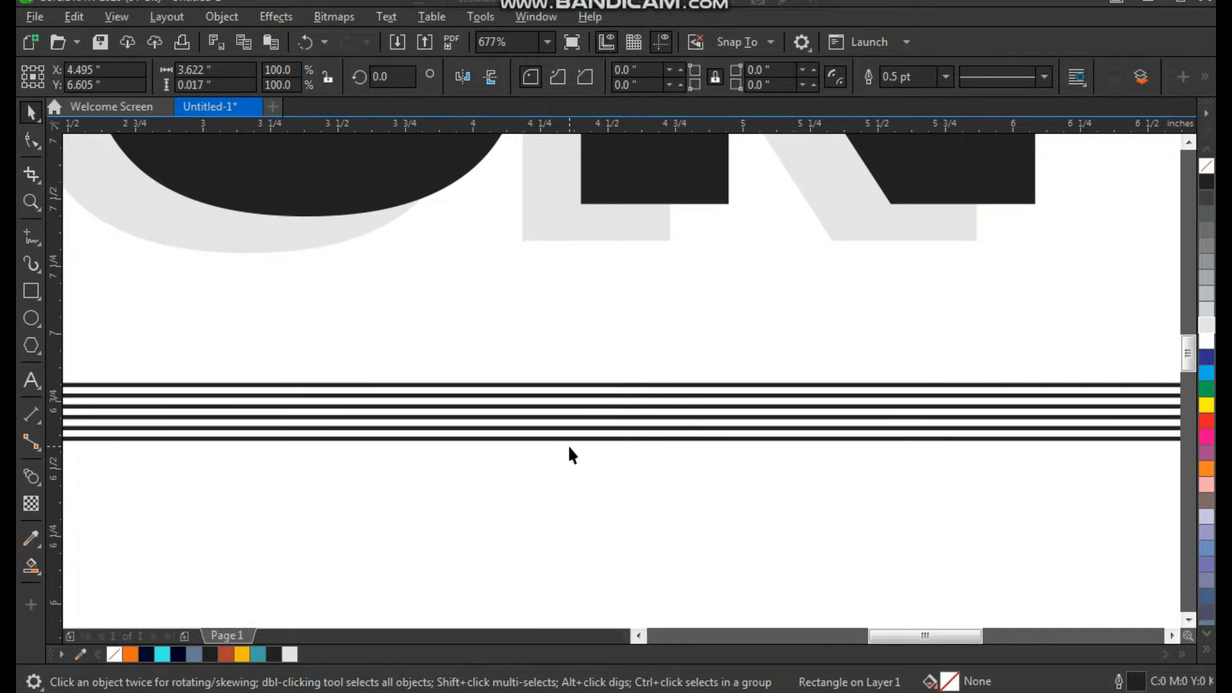
{"action": "key", "text": "F2"}
{"action": "left_click_drag", "start_coordinate": [383, 345], "coordinate": [738, 519]}
{"action": "key", "text": "ctrl+r"}
{"action": "key", "text": "ctrl+r"}
{"action": "key", "text": "ctrl+r"}
{"action": "key", "text": "ctrl+r"}
{"action": "key", "text": "ctrl+r"}
{"action": "key", "text": "ctrl+r"}
{"action": "key", "text": "ctrl+r"}
{"action": "key", "text": "ctrl+r"}
{"action": "key", "text": "ctrl+r"}
{"action": "key", "text": "ctrl+r"}
{"action": "key", "text": "ctrl+r"}
{"action": "key", "text": "ctrl+r"}
{"action": "key", "text": "ctrl+r"}
{"action": "key", "text": "ctrl+r"}
{"action": "key", "text": "ctrl+r"}
{"action": "key", "text": "ctrl+r"}
{"action": "key", "text": "ctrl+r"}
{"action": "key", "text": "ctrl+r"}
{"action": "key", "text": "ctrl+r"}
{"action": "key", "text": "ctrl+r"}
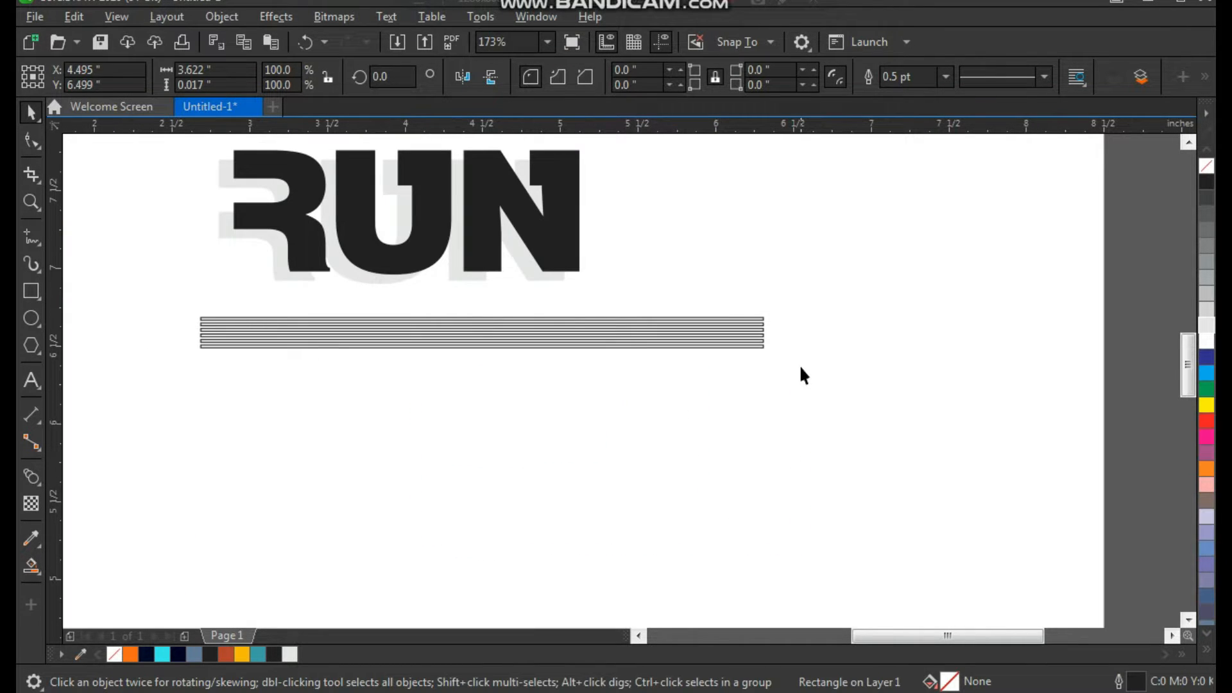
{"action": "key", "text": "ctrl+r"}
{"action": "key", "text": "ctrl+r"}
{"action": "key", "text": "ctrl+r"}
{"action": "key", "text": "ctrl+r"}
{"action": "key", "text": "ctrl+r"}
{"action": "key", "text": "ctrl+r"}
{"action": "key", "text": "ctrl+r"}
{"action": "key", "text": "ctrl+r"}
{"action": "key", "text": "ctrl+r"}
{"action": "key", "text": "ctrl+r"}
{"action": "key", "text": "ctrl+r"}
{"action": "key", "text": "ctrl+r"}
{"action": "key", "text": "ctrl+r"}
{"action": "key", "text": "ctrl+r"}
{"action": "key", "text": "ctrl+r"}
{"action": "key", "text": "ctrl+r"}
{"action": "key", "text": "ctrl+r"}
{"action": "key", "text": "ctrl+r"}
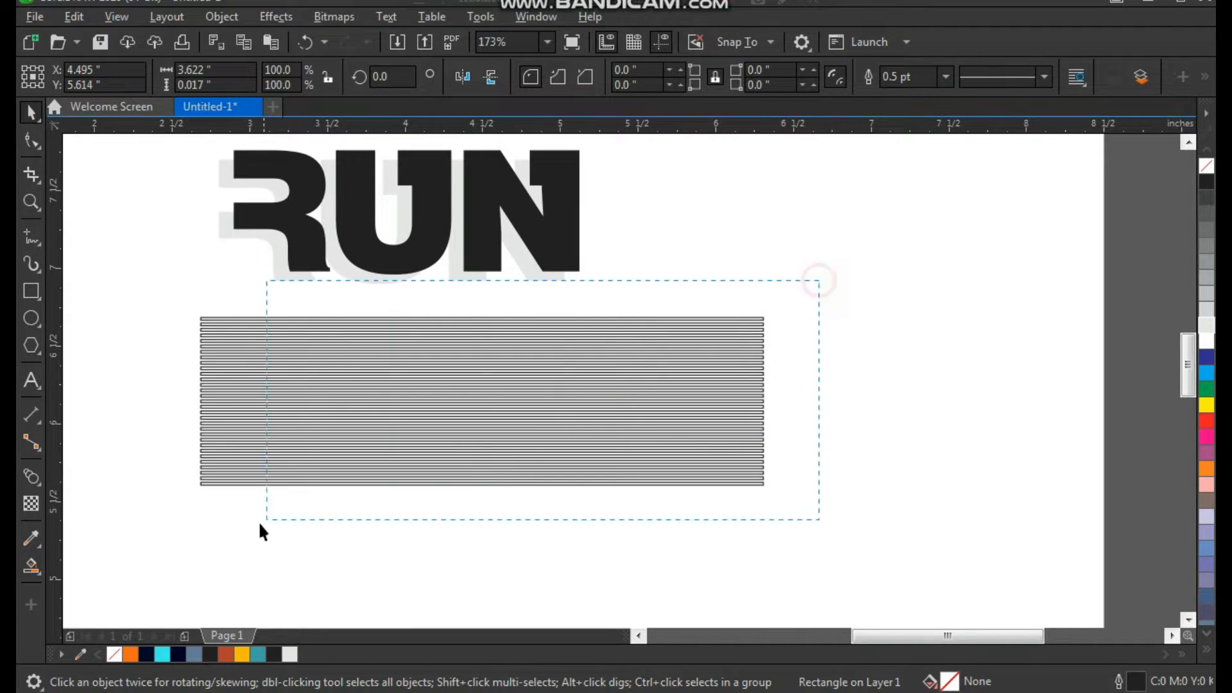
- Weld the whole stack of thin horizontal bars below the RUN lettering into a single curve
{"action": "left_click_drag", "start_coordinate": [259, 525], "coordinate": [189, 523]}
{"action": "left_click", "coordinate": [564, 77]}
{"action": "left_click_drag", "start_coordinate": [380, 398], "coordinate": [350, 370]}
{"action": "key", "text": "z"}
{"action": "left_click_drag", "start_coordinate": [158, 329], "coordinate": [410, 186]}
{"action": "key", "text": "space"}
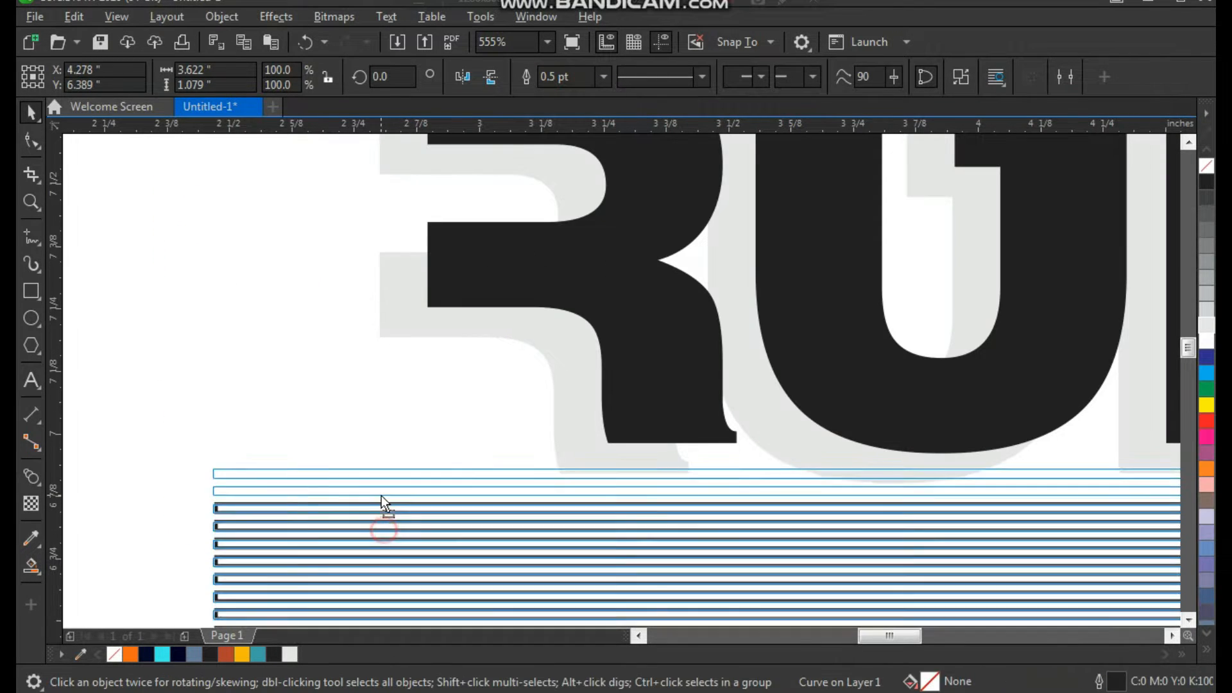
- Fill the black RUN lettering with the rust red colour #B0402A
{"action": "left_click", "coordinate": [537, 292]}
{"action": "key", "text": "z"}
{"action": "left_click_drag", "start_coordinate": [393, 454], "coordinate": [759, 247]}
{"action": "key", "text": "space"}
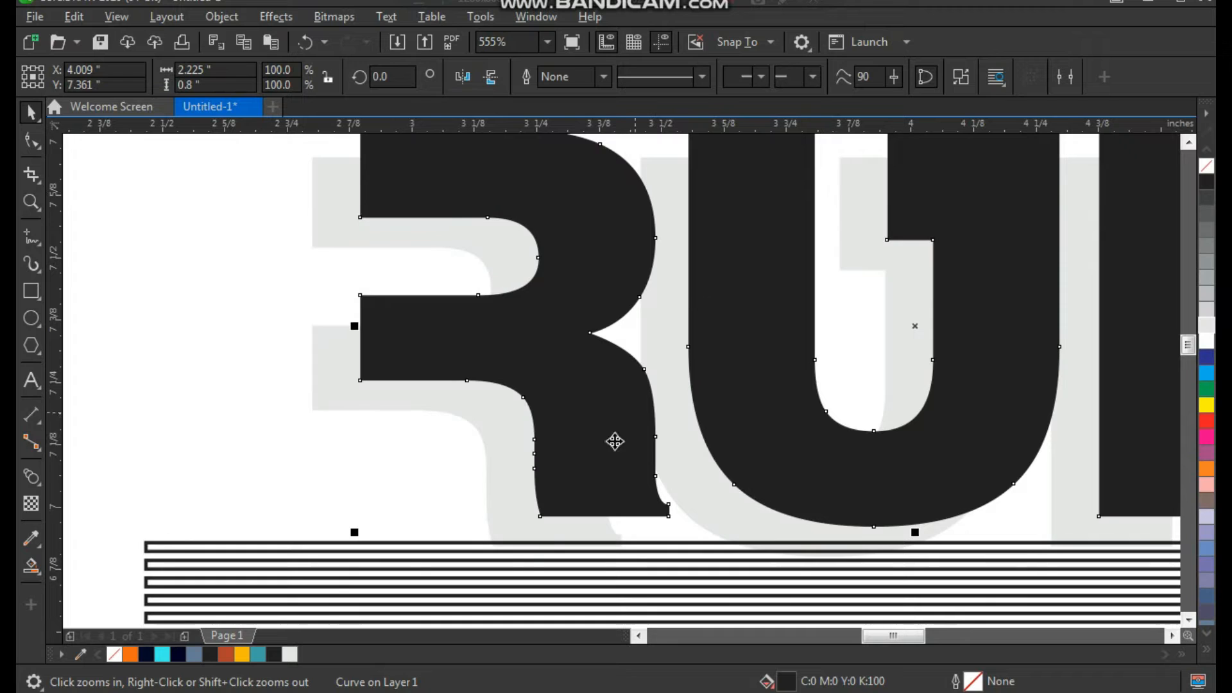
{"action": "left_click", "coordinate": [226, 656]}
{"action": "key", "text": "z"}
{"action": "right_click", "coordinate": [422, 293]}
- Fill the welded stripes with the same rust red #B0402A and remove their outline
{"action": "left_click_drag", "start_coordinate": [546, 455], "coordinate": [542, 457]}
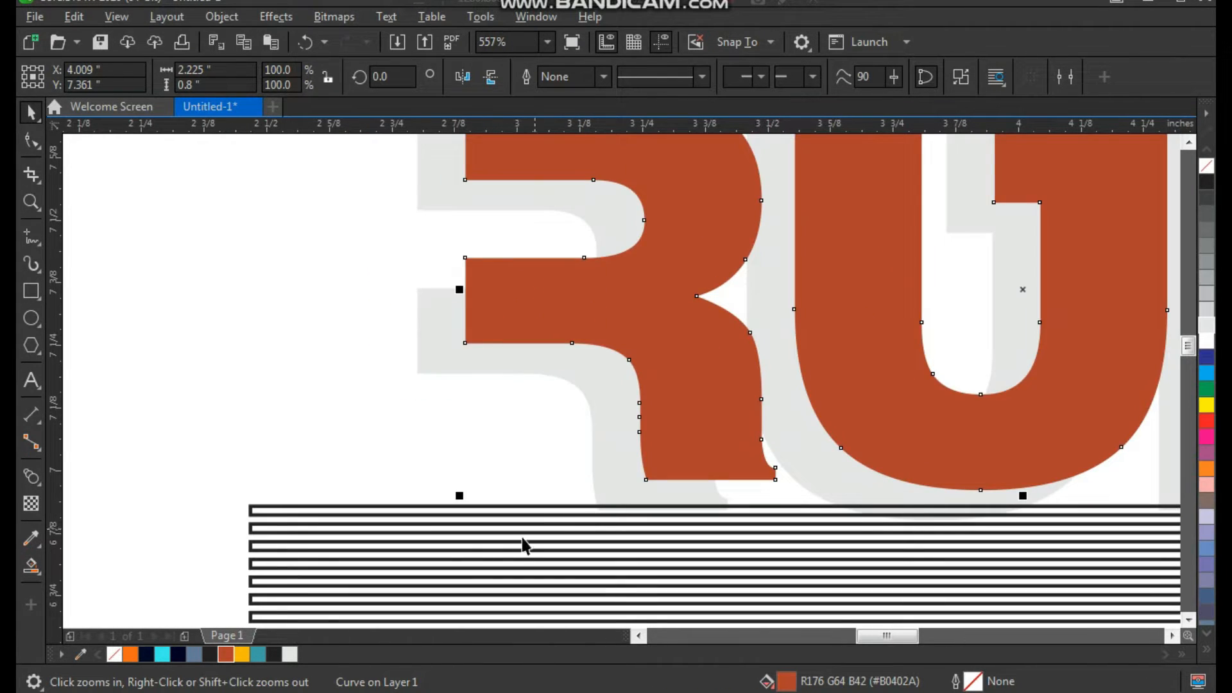
{"action": "left_click_drag", "start_coordinate": [413, 467], "coordinate": [530, 572]}
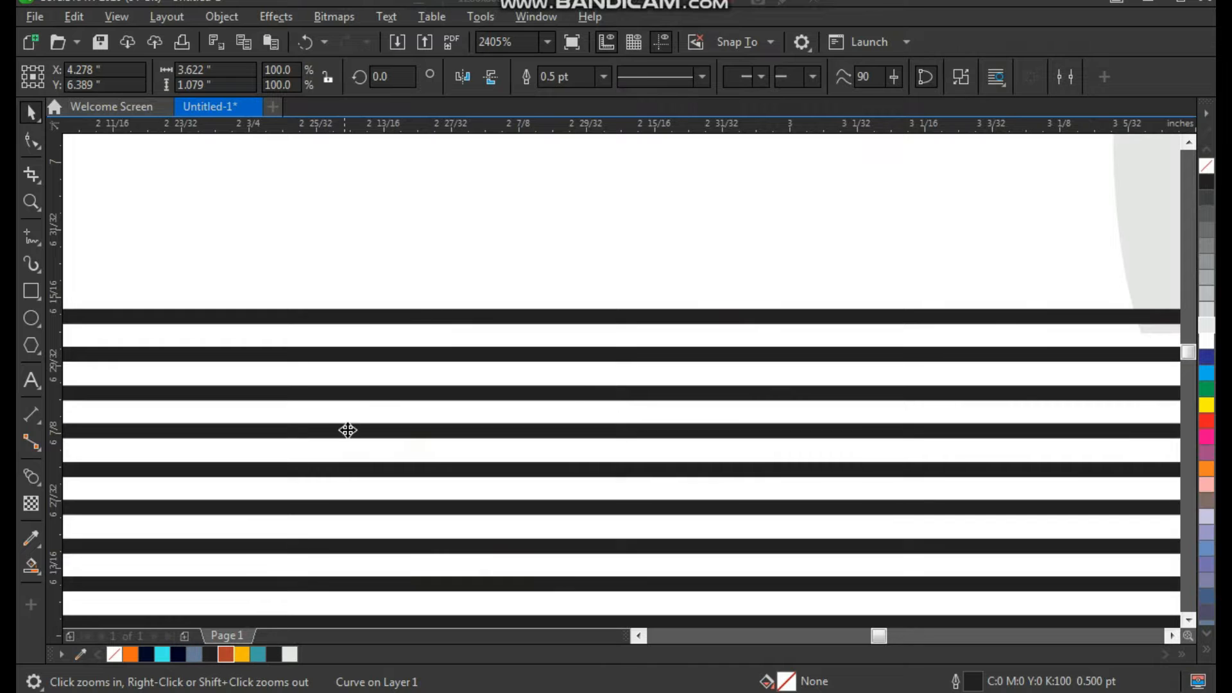
{"action": "scroll", "coordinate": [368, 392], "scroll_direction": "down", "scroll_amount": 1}
{"action": "left_click", "coordinate": [387, 297]}
{"action": "left_click_drag", "start_coordinate": [391, 355], "coordinate": [383, 359]}
{"action": "key", "text": "ctrl+z"}
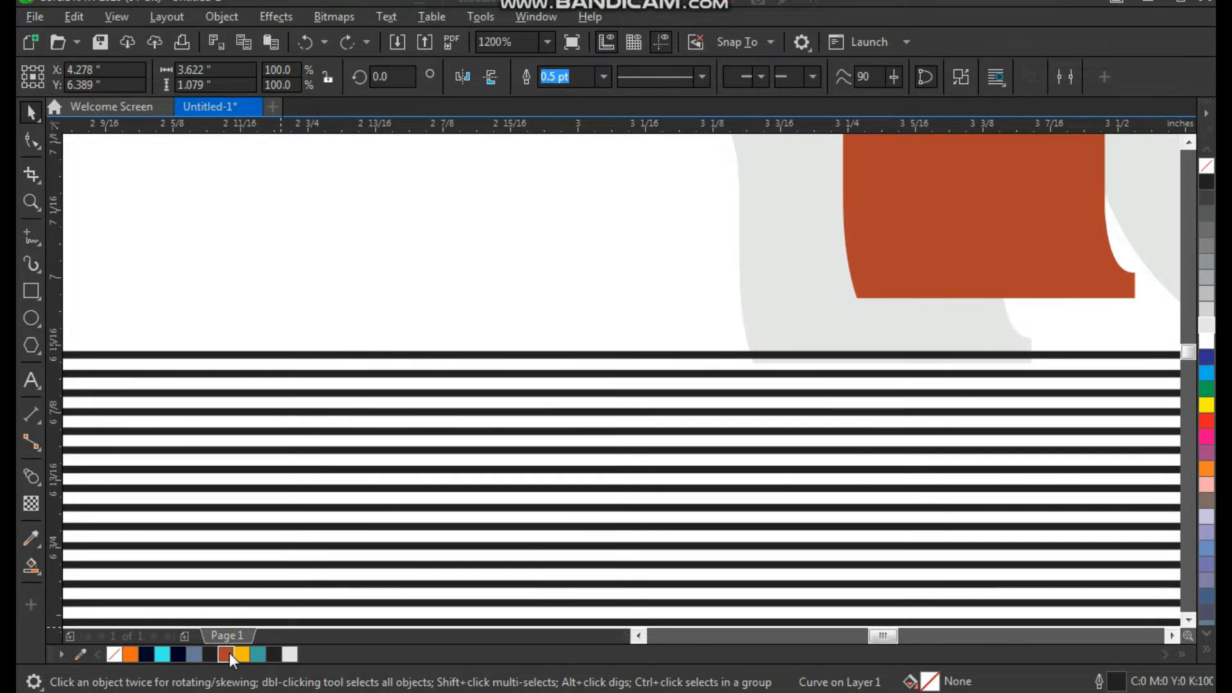
{"action": "left_click", "coordinate": [228, 653]}
{"action": "scroll", "coordinate": [444, 360], "scroll_direction": "down", "scroll_amount": 3}
{"action": "key", "text": "F2"}
{"action": "left_click_drag", "start_coordinate": [407, 302], "coordinate": [705, 515]}
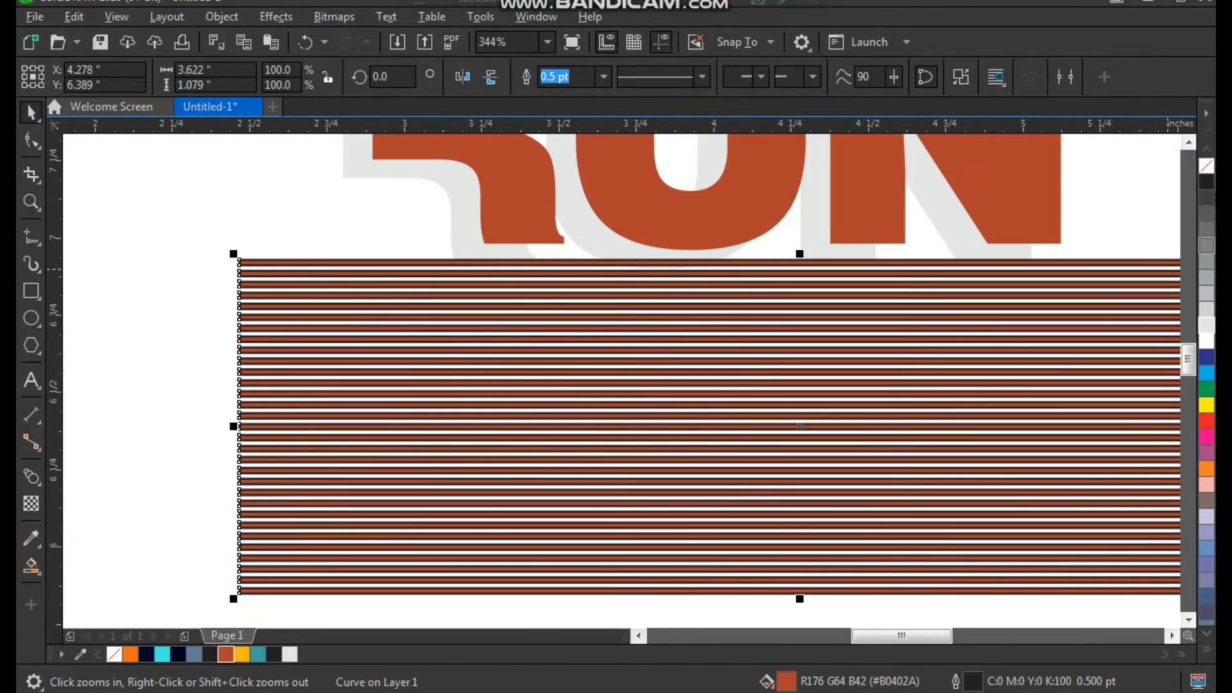
{"action": "right_click", "coordinate": [1207, 168]}
- Centre the stripes horizontally and vertically on the light grey RUN copy
{"action": "left_click", "coordinate": [469, 228], "text": "shift"}
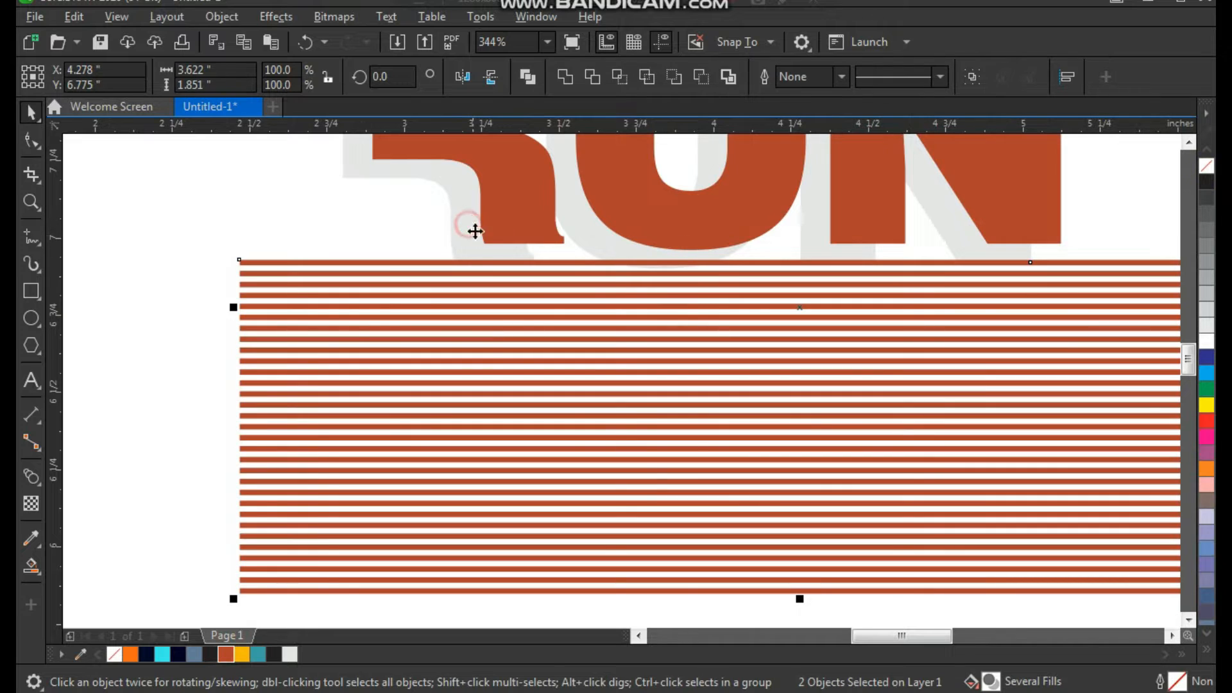
{"action": "key", "text": "c"}
{"action": "key", "text": "e"}
{"action": "left_click", "coordinate": [494, 410]}
- PowerClip the rust stripes inside the light grey RUN copy
{"action": "key", "text": "F2"}
{"action": "left_click_drag", "start_coordinate": [442, 210], "coordinate": [536, 325]}
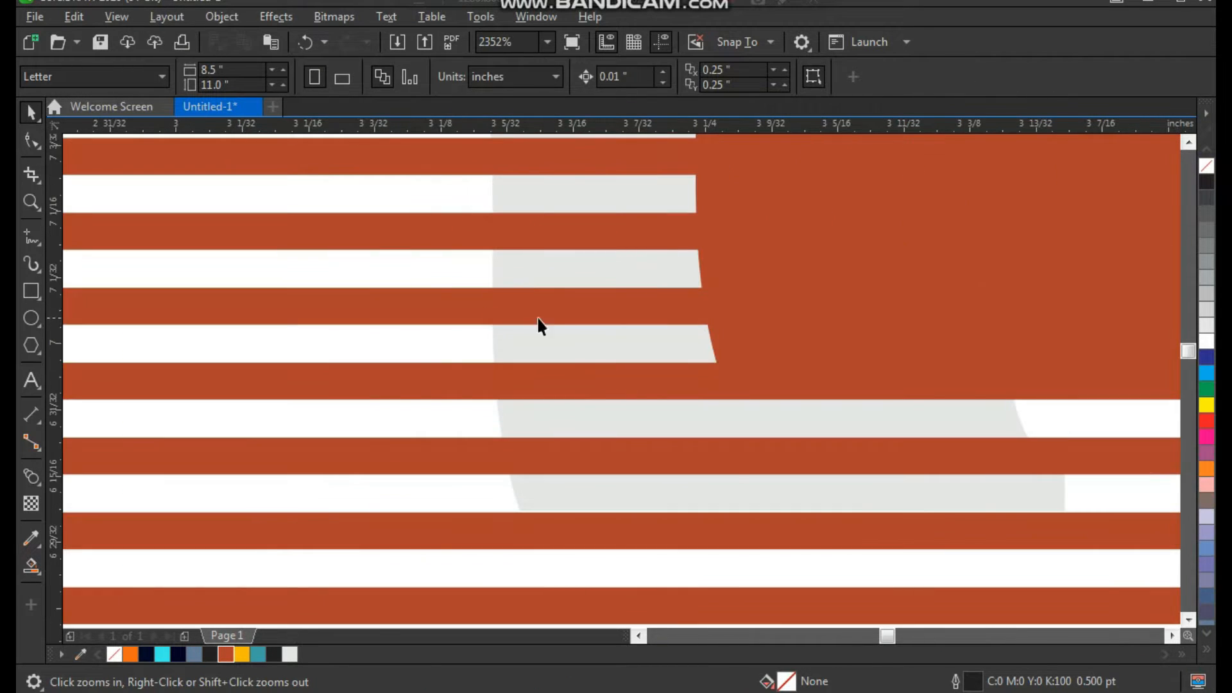
{"action": "left_click", "coordinate": [564, 316]}
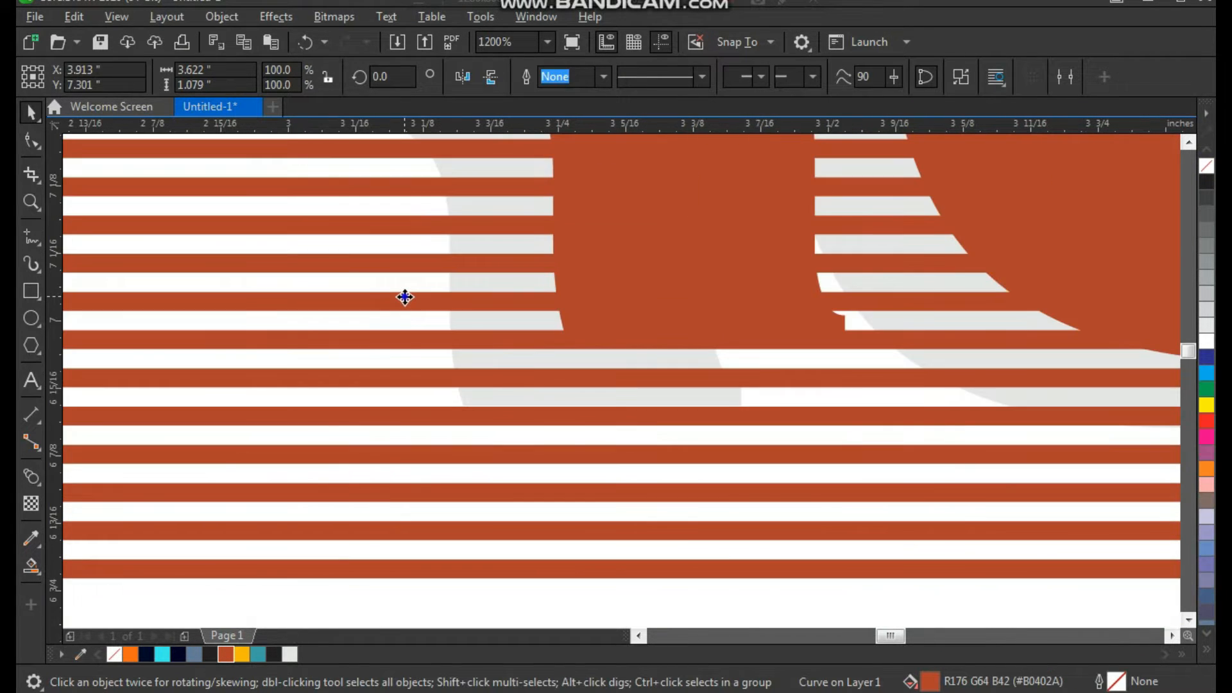
{"action": "right_click", "coordinate": [406, 297]}
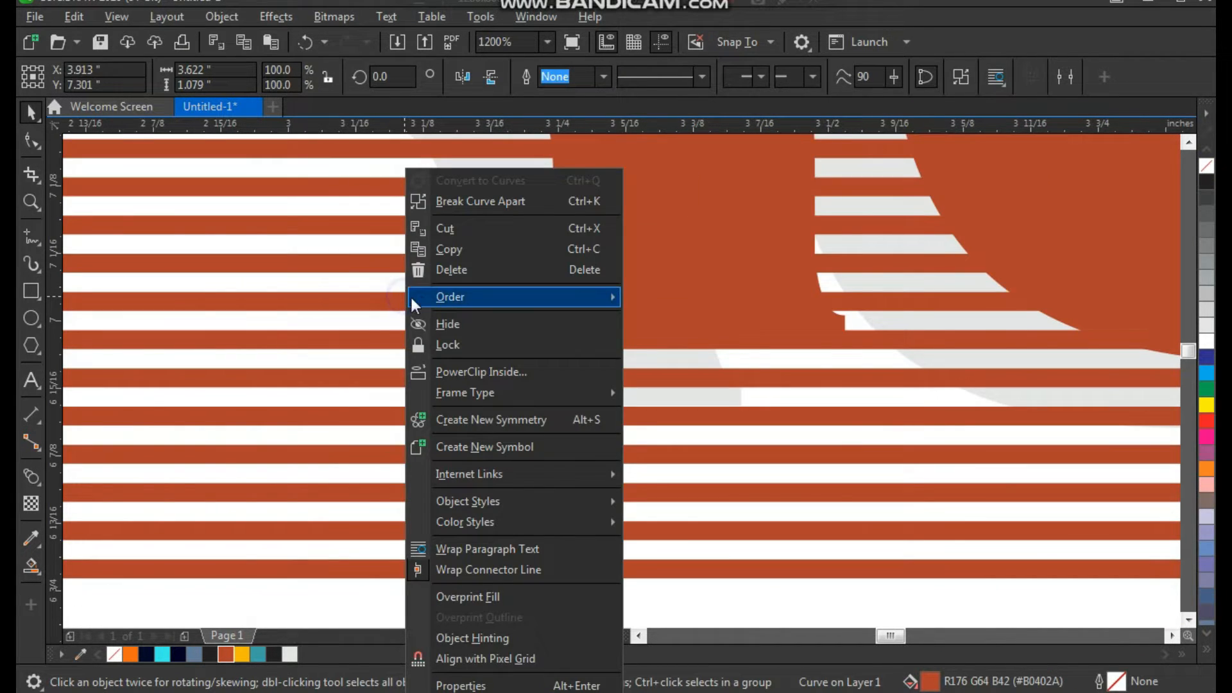
{"action": "left_click", "coordinate": [478, 373]}
{"action": "left_click", "coordinate": [496, 282]}
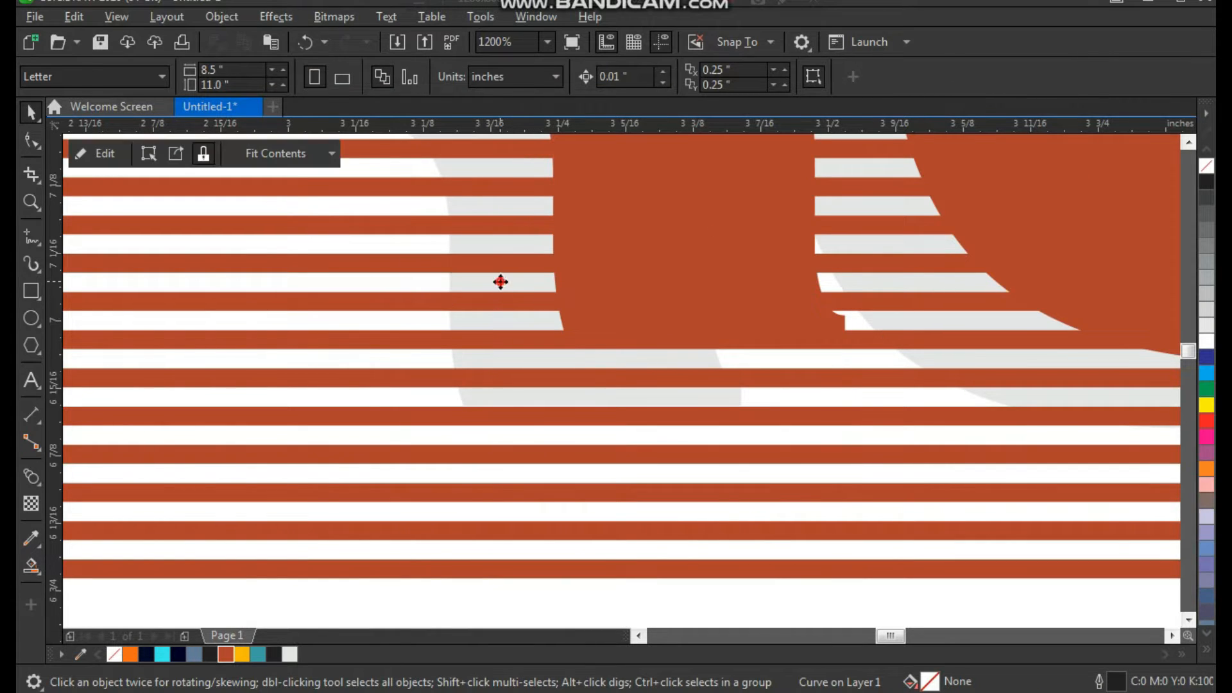
- Remove the grey fill from the PowerClip copy, leaving only the stripes behind the RUN lettering
{"action": "left_click", "coordinate": [1204, 172]}
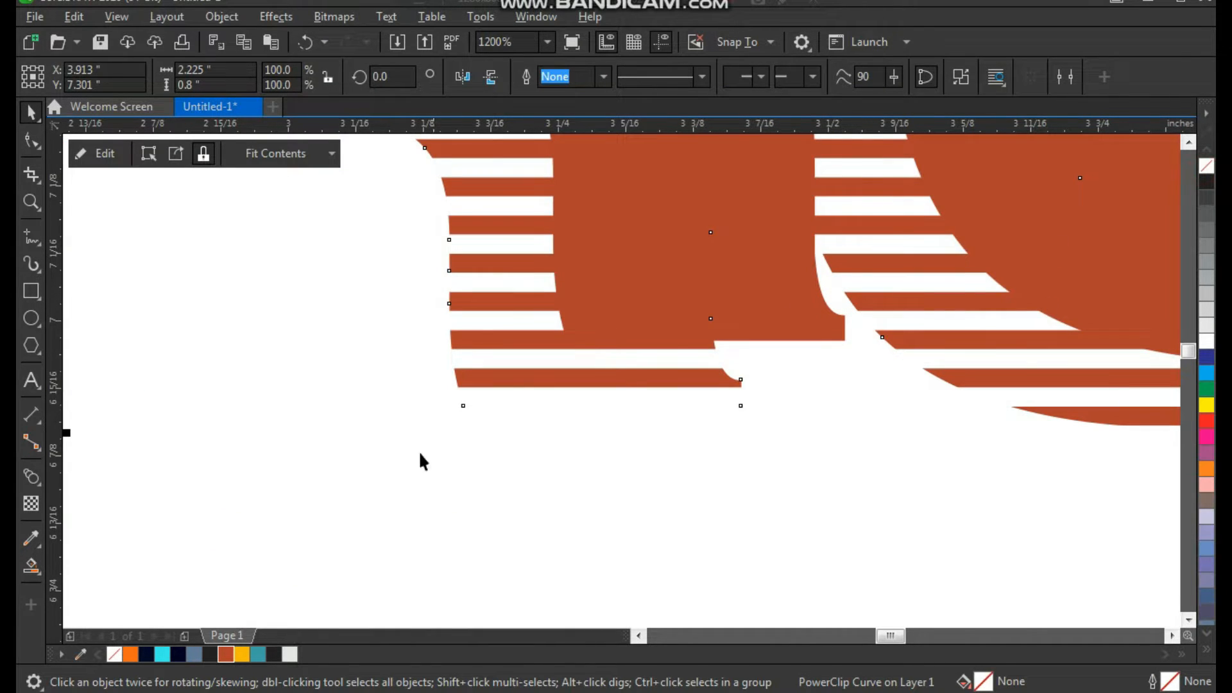
{"action": "scroll", "coordinate": [419, 450], "scroll_direction": "down", "scroll_amount": 3}
{"action": "key", "text": "F2"}
{"action": "left_click_drag", "start_coordinate": [361, 271], "coordinate": [761, 538]}
{"action": "left_click", "coordinate": [676, 533]}
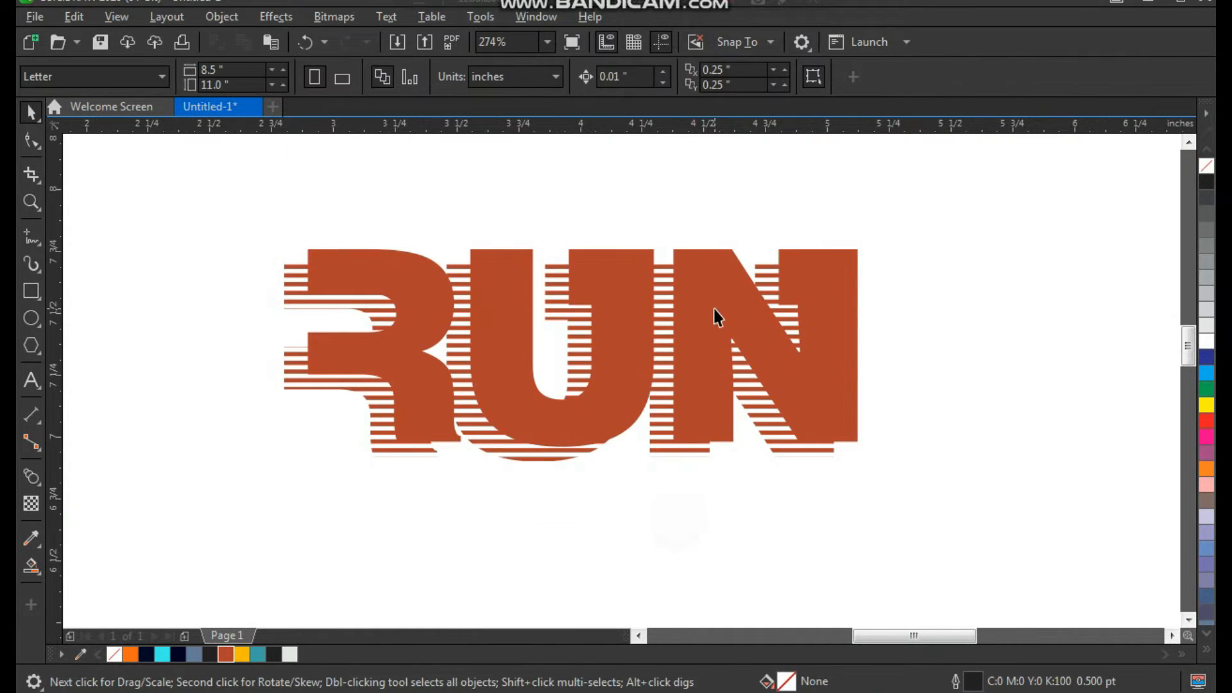
{"action": "left_click", "coordinate": [751, 298]}
{"action": "left_click", "coordinate": [926, 270]}
- Duplicate the striped RUN directly below itself and repeat once to make a vertical stack of three
{"action": "key", "text": "z"}
{"action": "left_click", "coordinate": [409, 393]}
{"action": "key", "text": "space"}
{"action": "left_click_drag", "start_coordinate": [664, 392], "coordinate": [635, 401]}
{"action": "scroll", "coordinate": [578, 411], "scroll_direction": "down", "scroll_amount": 4}
{"action": "left_click_drag", "start_coordinate": [434, 251], "coordinate": [868, 505]}
{"action": "left_click_drag", "start_coordinate": [789, 395], "coordinate": [756, 446]}
{"action": "right_click", "coordinate": [756, 446]}
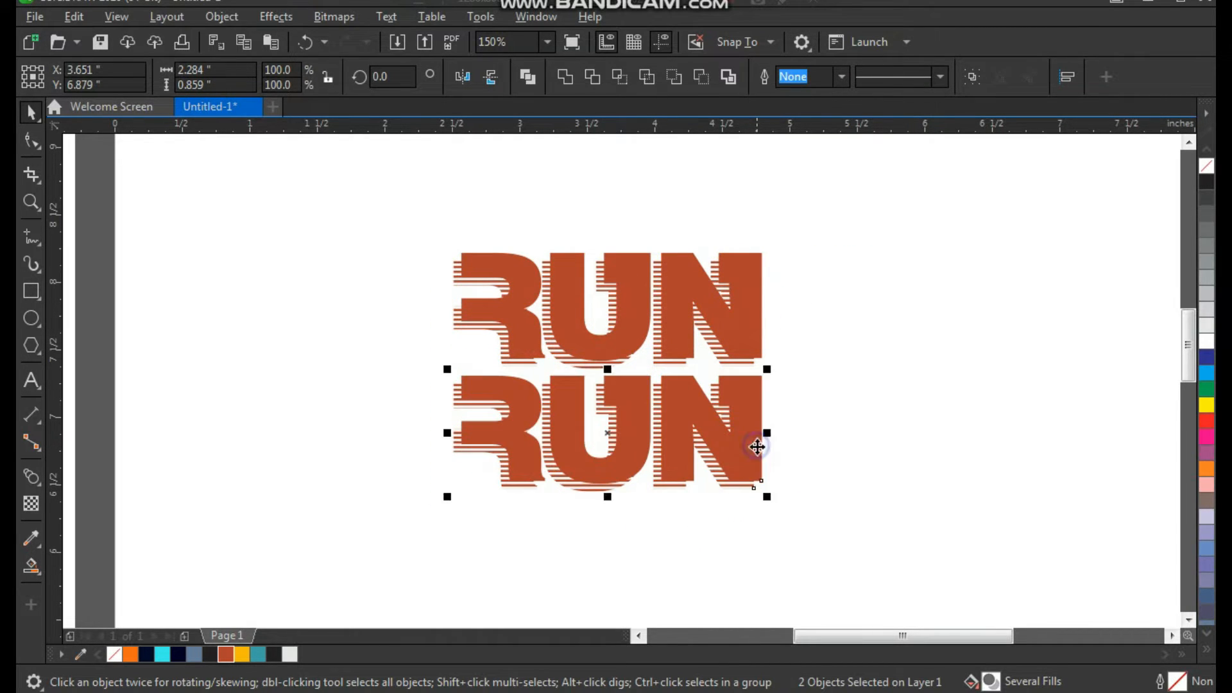
{"action": "key", "text": "ctrl+r"}
{"action": "left_click", "coordinate": [822, 390]}
- Fill the middle RUN lettering with yellow and the lowest RUN lettering with teal
{"action": "key", "text": "F2"}
{"action": "left_click_drag", "start_coordinate": [827, 202], "coordinate": [363, 669]}
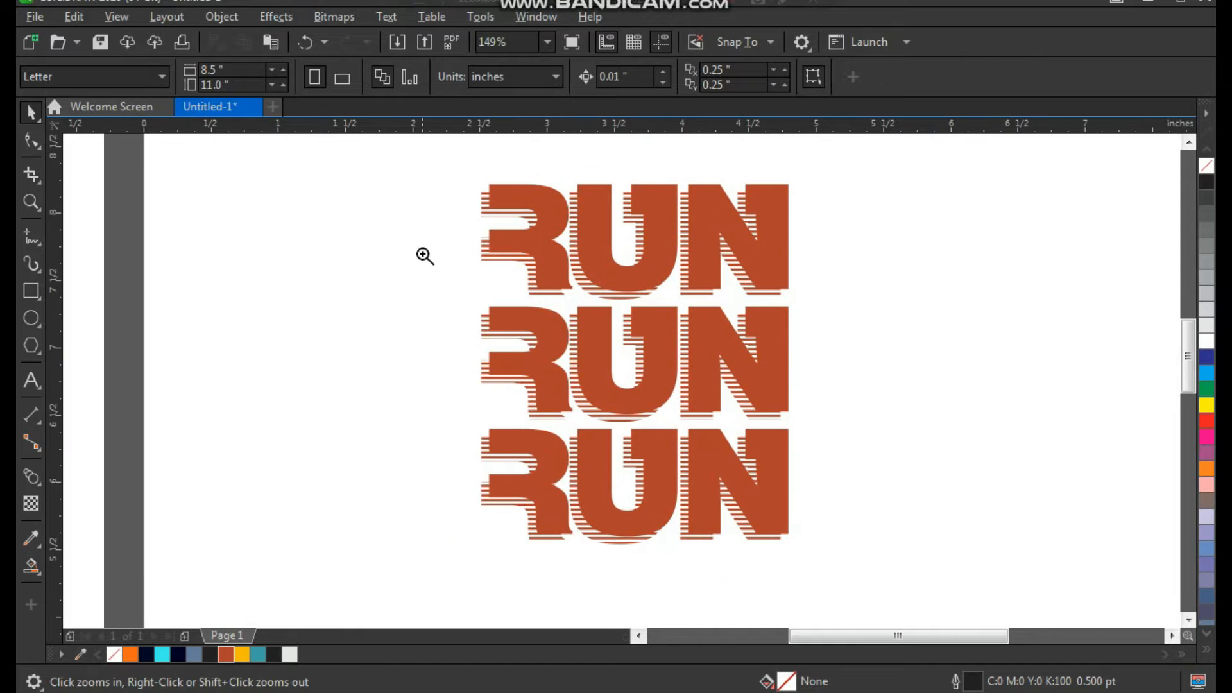
{"action": "left_click_drag", "start_coordinate": [866, 542], "coordinate": [867, 542]}
{"action": "key", "text": "space"}
{"action": "left_click", "coordinate": [776, 335]}
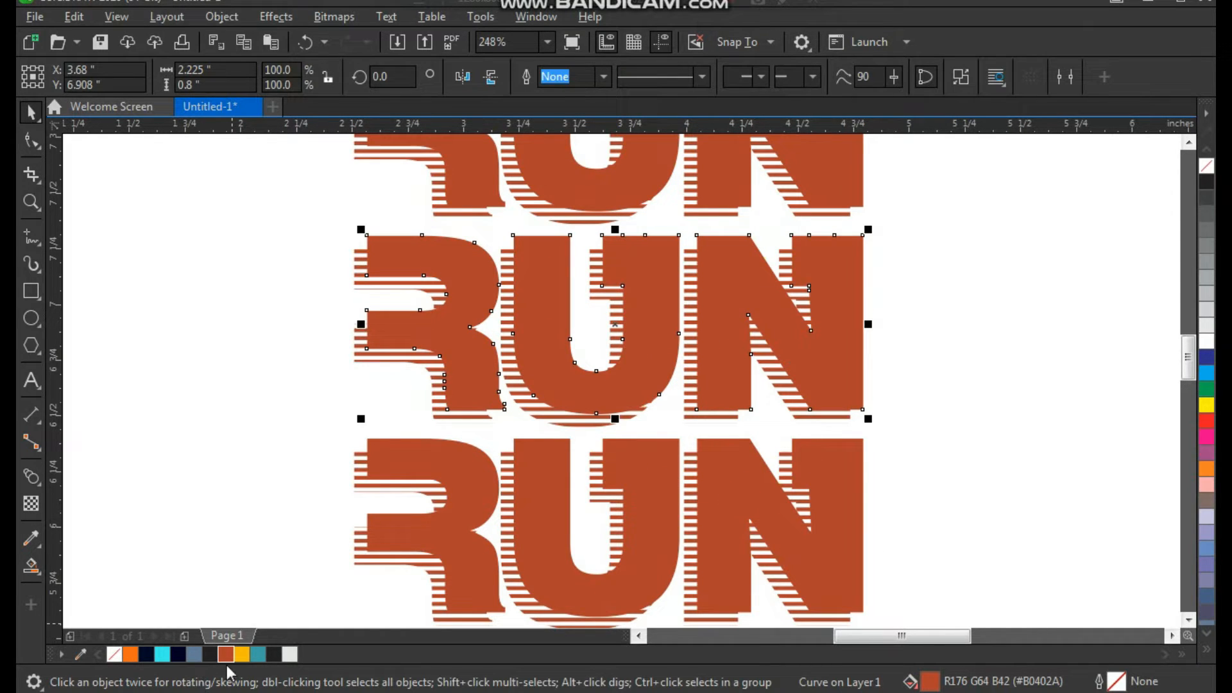
{"action": "left_click", "coordinate": [242, 654]}
{"action": "left_click", "coordinate": [651, 512]}
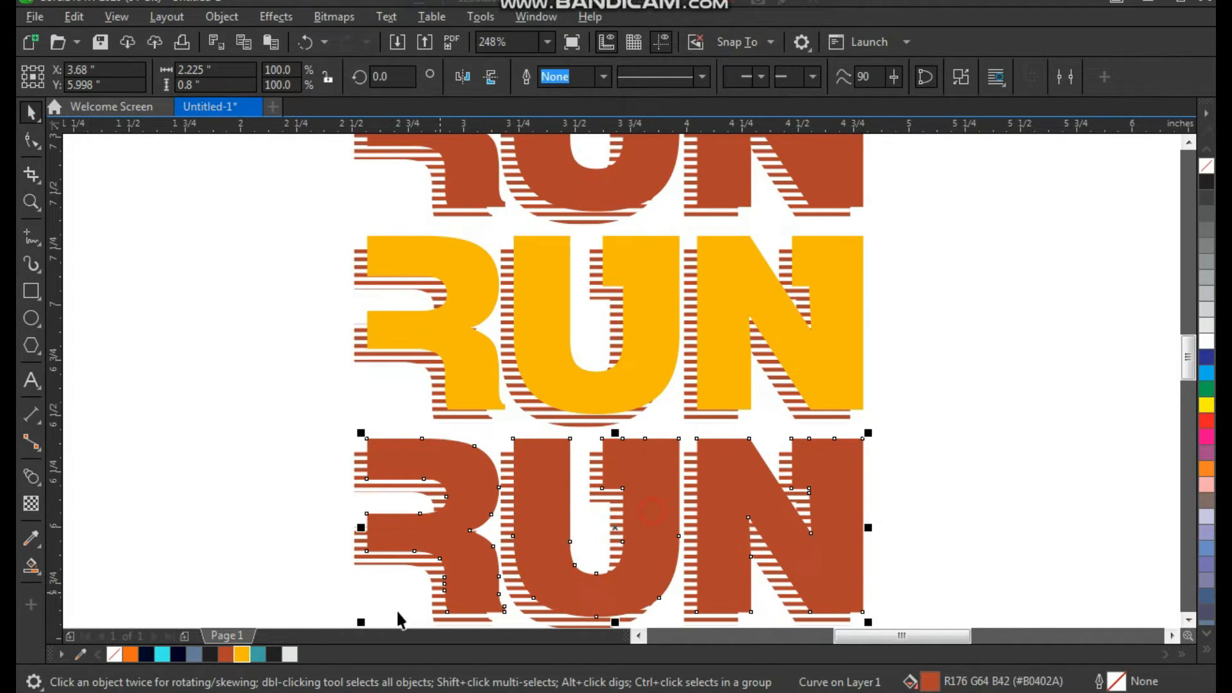
{"action": "left_click", "coordinate": [260, 654]}
- Fill the clipped stripes behind the middle RUN with the matching yellow #F8B900
{"action": "left_click", "coordinate": [229, 366]}
{"action": "key", "text": "space"}
{"action": "left_click", "coordinate": [323, 230]}
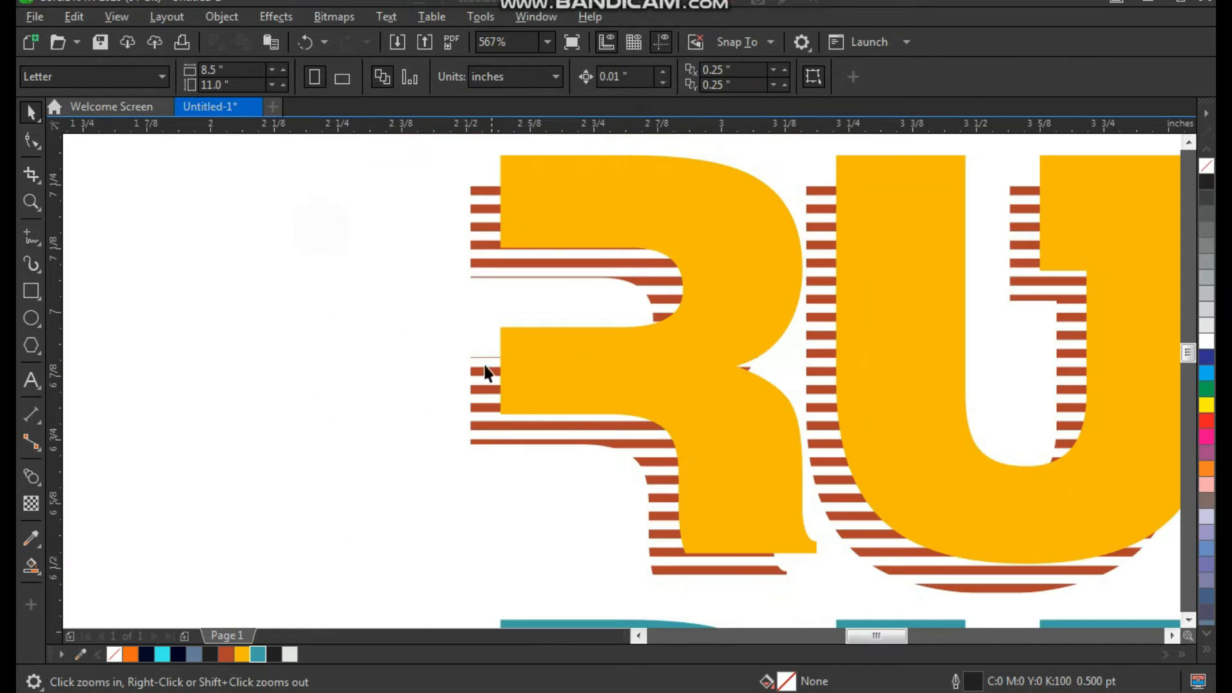
{"action": "key", "text": "space"}
{"action": "left_click", "coordinate": [485, 247], "text": "ctrl"}
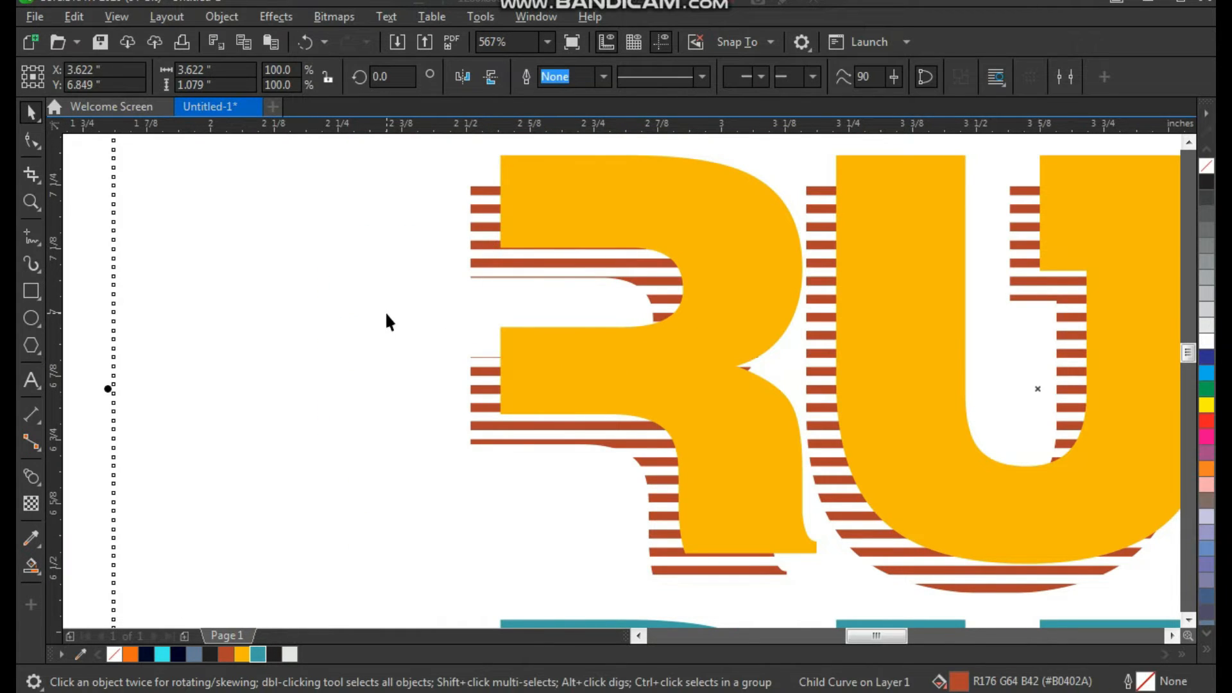
{"action": "key", "text": "space"}
{"action": "scroll", "coordinate": [388, 321], "scroll_direction": "down", "scroll_amount": 2}
{"action": "left_click_drag", "start_coordinate": [665, 470], "coordinate": [665, 470]}
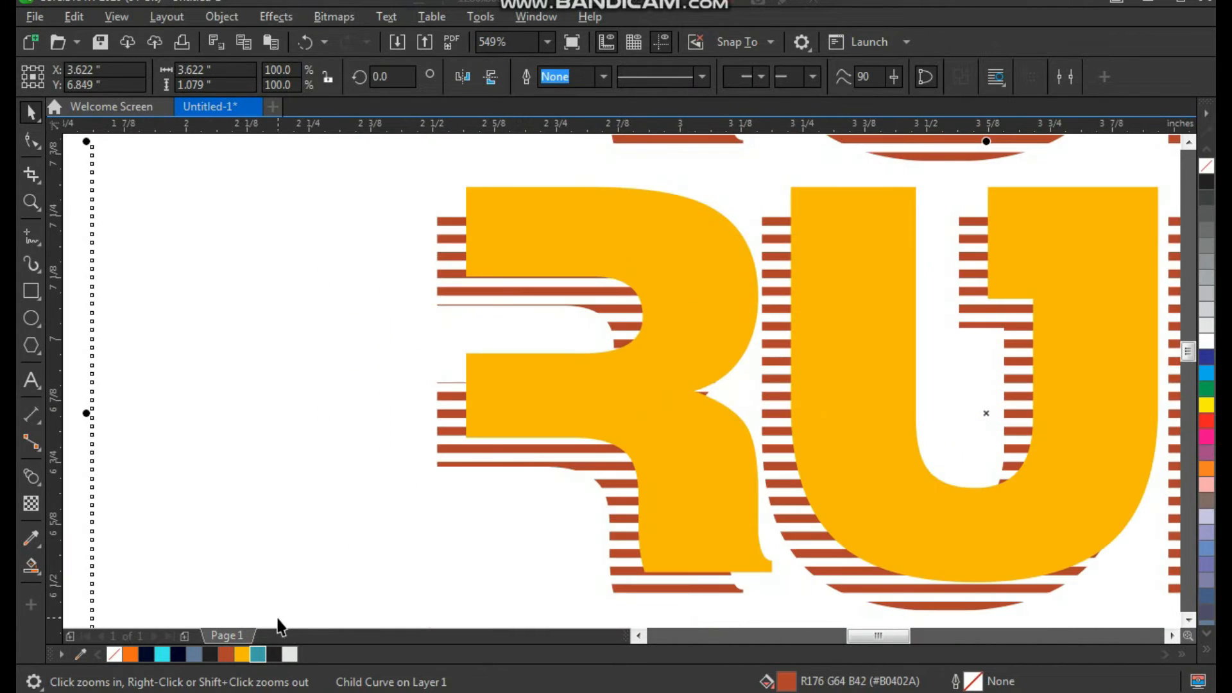
{"action": "left_click", "coordinate": [241, 654]}
{"action": "scroll", "coordinate": [370, 319], "scroll_direction": "down", "scroll_amount": 5}
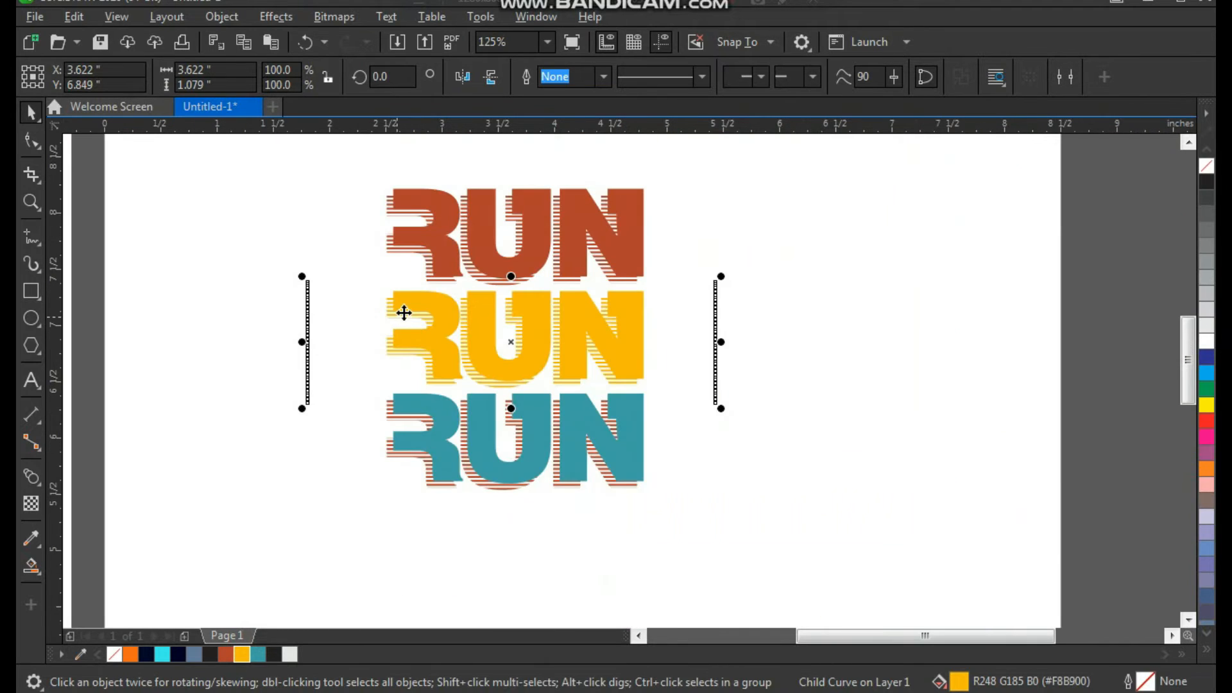
- Fill the clipped stripes behind the lowest RUN with the matching teal
{"action": "key", "text": "F2"}
{"action": "left_click_drag", "start_coordinate": [336, 225], "coordinate": [710, 545]}
{"action": "left_click", "coordinate": [902, 464]}
{"action": "key", "text": "F2"}
{"action": "left_click_drag", "start_coordinate": [772, 322], "coordinate": [385, 551]}
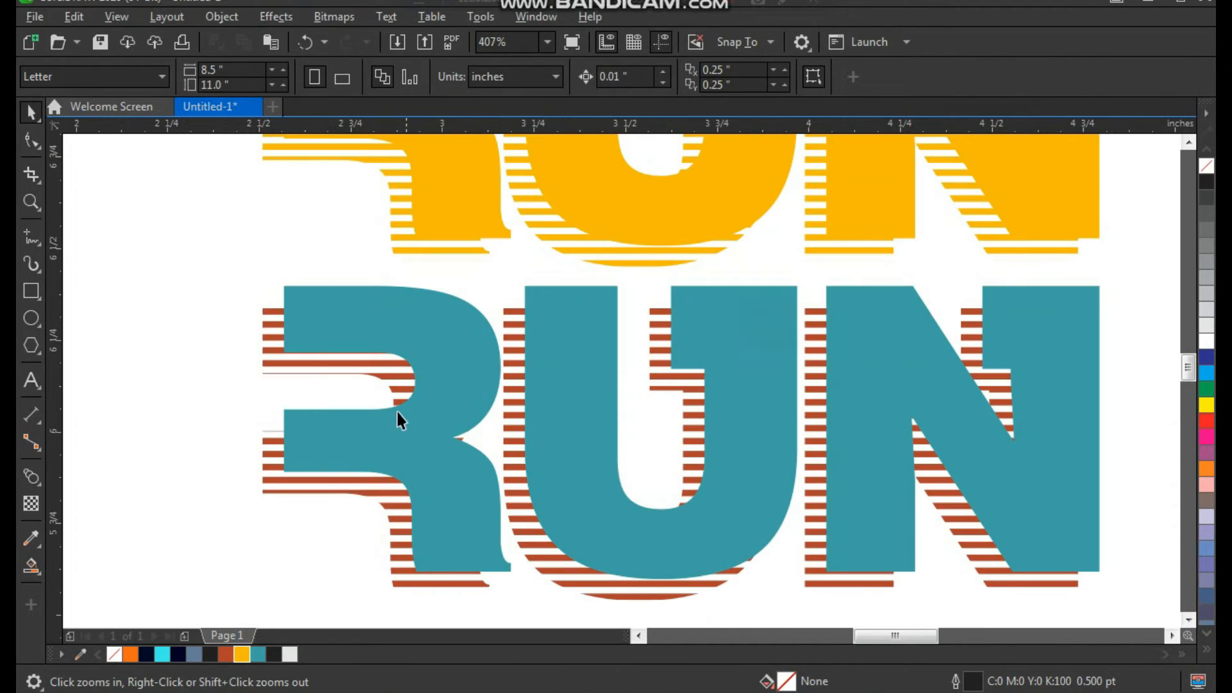
{"action": "left_click", "coordinate": [281, 363], "text": "ctrl"}
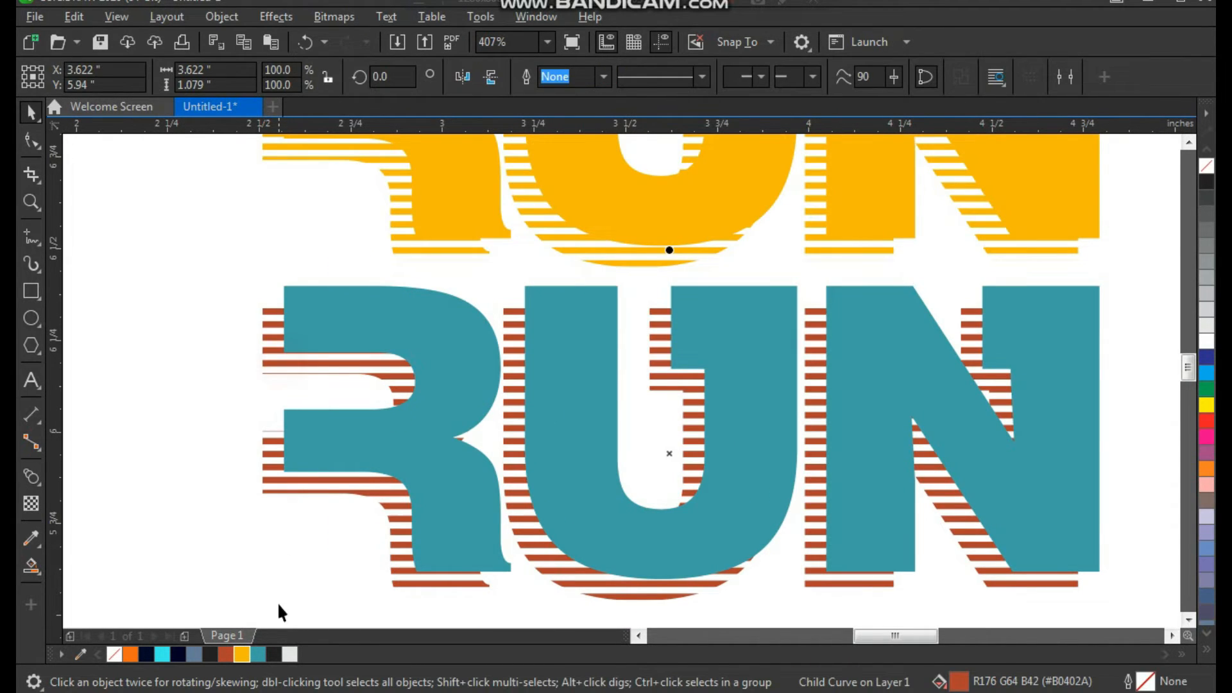
{"action": "left_click", "coordinate": [255, 652]}
{"action": "scroll", "coordinate": [422, 410], "scroll_direction": "down", "scroll_amount": 5}
{"action": "left_click", "coordinate": [674, 171]}
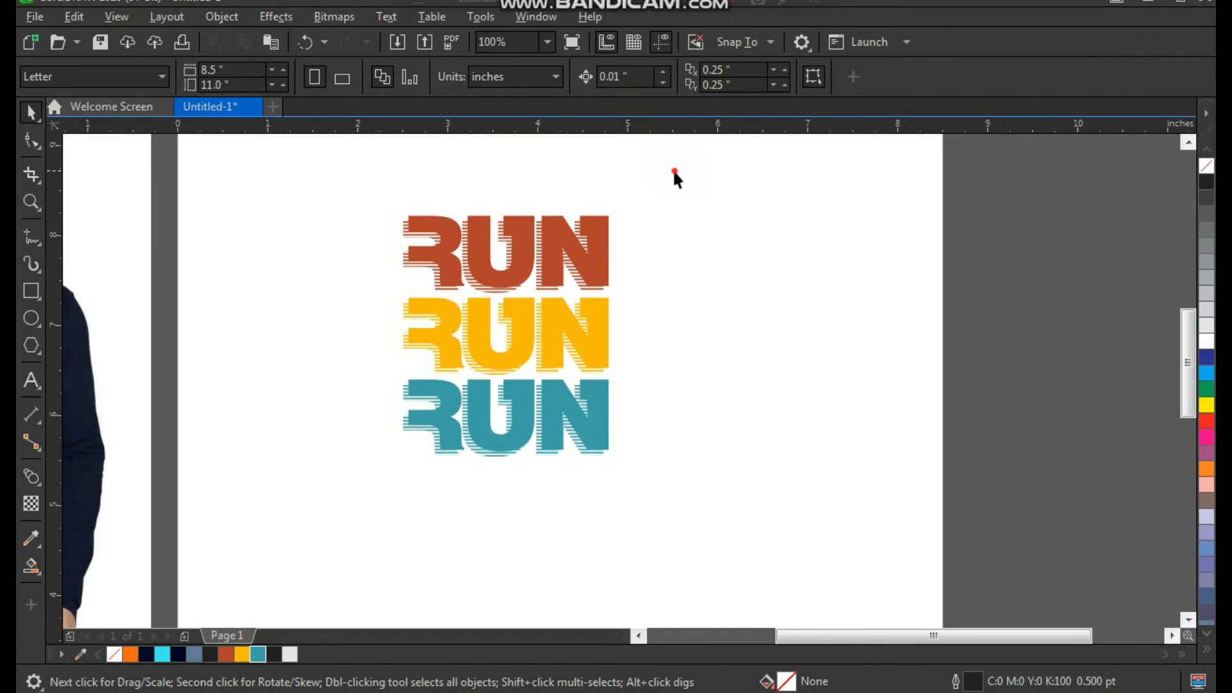
- Group the three striped RUN words and centre the photo of the man in the navy shirt on the page
{"action": "left_click_drag", "start_coordinate": [367, 505], "coordinate": [369, 504]}
{"action": "key", "text": "ctrl+g"}
{"action": "left_click", "coordinate": [78, 396]}
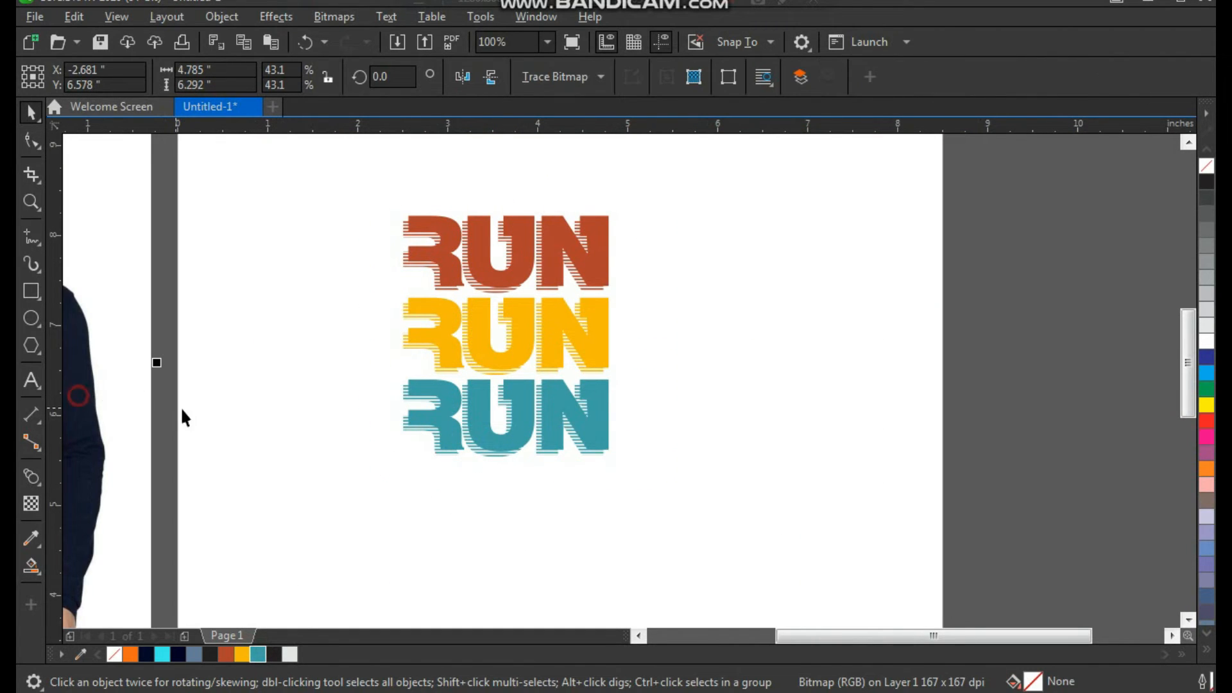
{"action": "key", "text": "p"}
{"action": "left_click", "coordinate": [776, 278]}
{"action": "scroll", "coordinate": [634, 238], "scroll_direction": "down", "scroll_amount": 1}
{"action": "key", "text": "F2"}
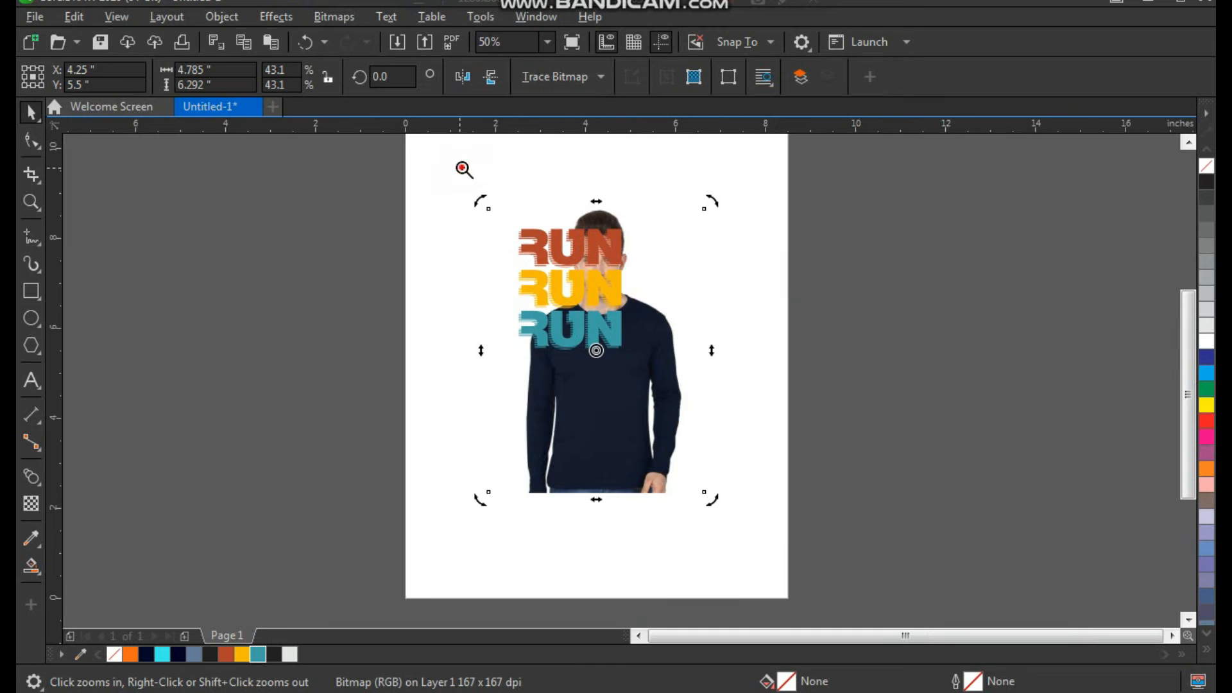
{"action": "left_click_drag", "start_coordinate": [462, 168], "coordinate": [800, 546]}
{"action": "left_click", "coordinate": [857, 408]}
- Place the RUN group on the shirt's chest and scale it down to about 1.19 × 1.39 inches
{"action": "left_click_drag", "start_coordinate": [593, 361], "coordinate": [619, 466]}
{"action": "key", "text": "F2"}
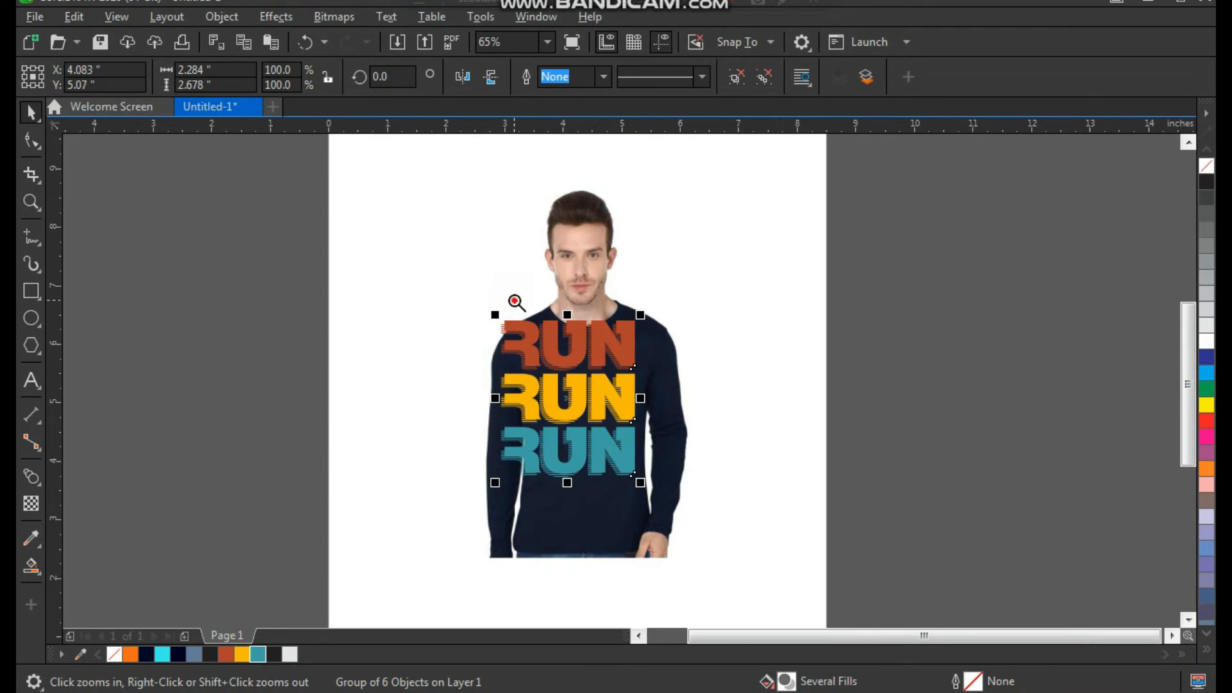
{"action": "left_click_drag", "start_coordinate": [511, 299], "coordinate": [688, 521]}
{"action": "left_click_drag", "start_coordinate": [708, 176], "coordinate": [633, 261]}
{"action": "left_click_drag", "start_coordinate": [602, 346], "coordinate": [637, 386]}
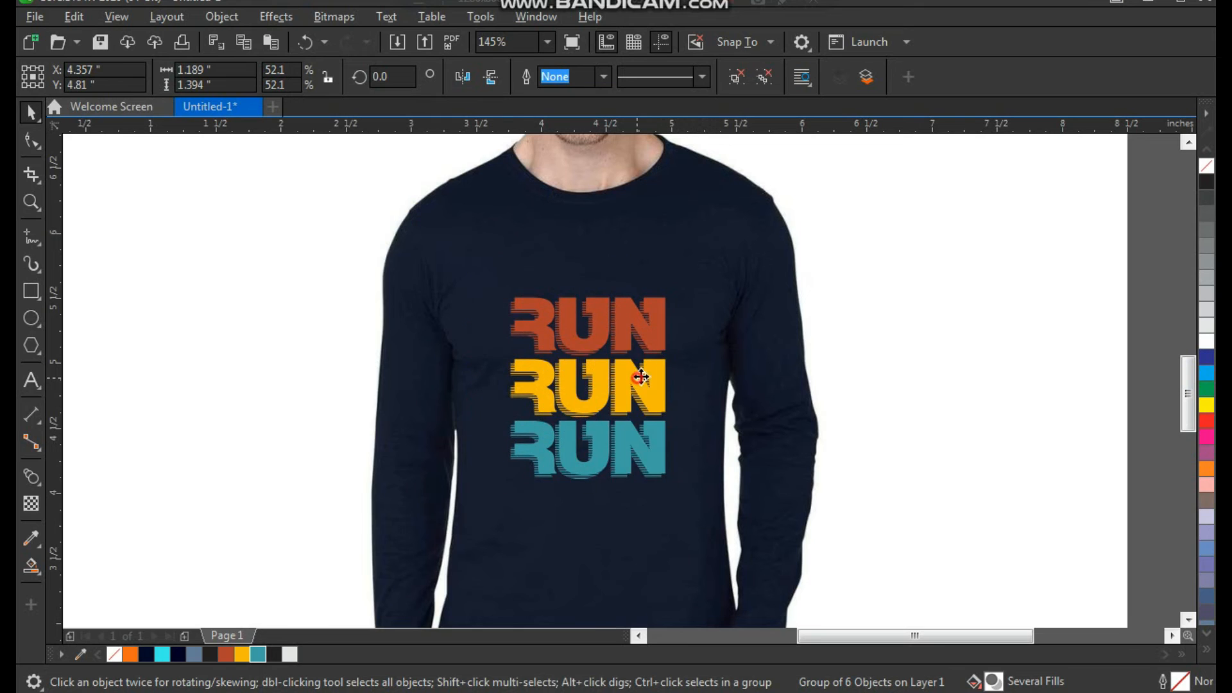
- Enlarge the RUN group to about 1.32 × 1.55 inches and recentre it on the chest
{"action": "key", "text": "F2"}
{"action": "left_click_drag", "start_coordinate": [514, 228], "coordinate": [790, 581]}
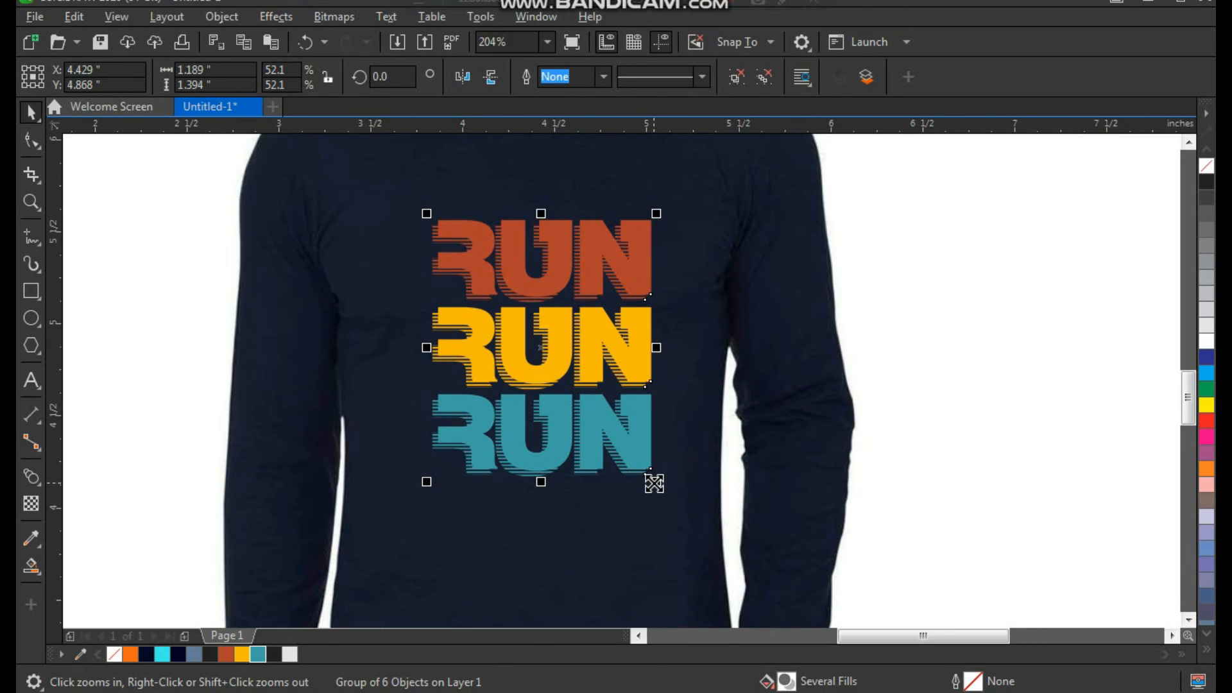
{"action": "left_click_drag", "start_coordinate": [654, 483], "coordinate": [667, 497]}
{"action": "left_click_drag", "start_coordinate": [647, 363], "coordinate": [636, 358]}
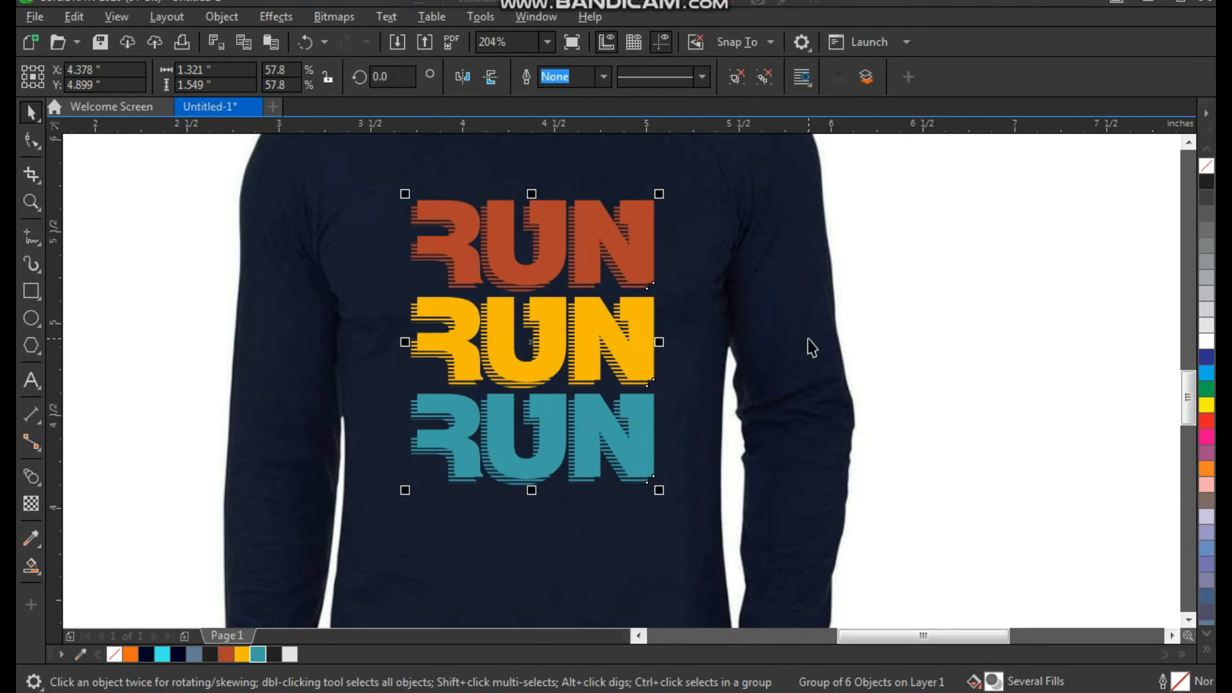
- Examine the finished RUN design on the shirt, both in full view and close up
{"action": "scroll", "coordinate": [809, 340], "scroll_direction": "down", "scroll_amount": 2}
{"action": "left_click", "coordinate": [883, 257]}
{"action": "key", "text": "F2"}
{"action": "left_click_drag", "start_coordinate": [632, 145], "coordinate": [930, 527]}
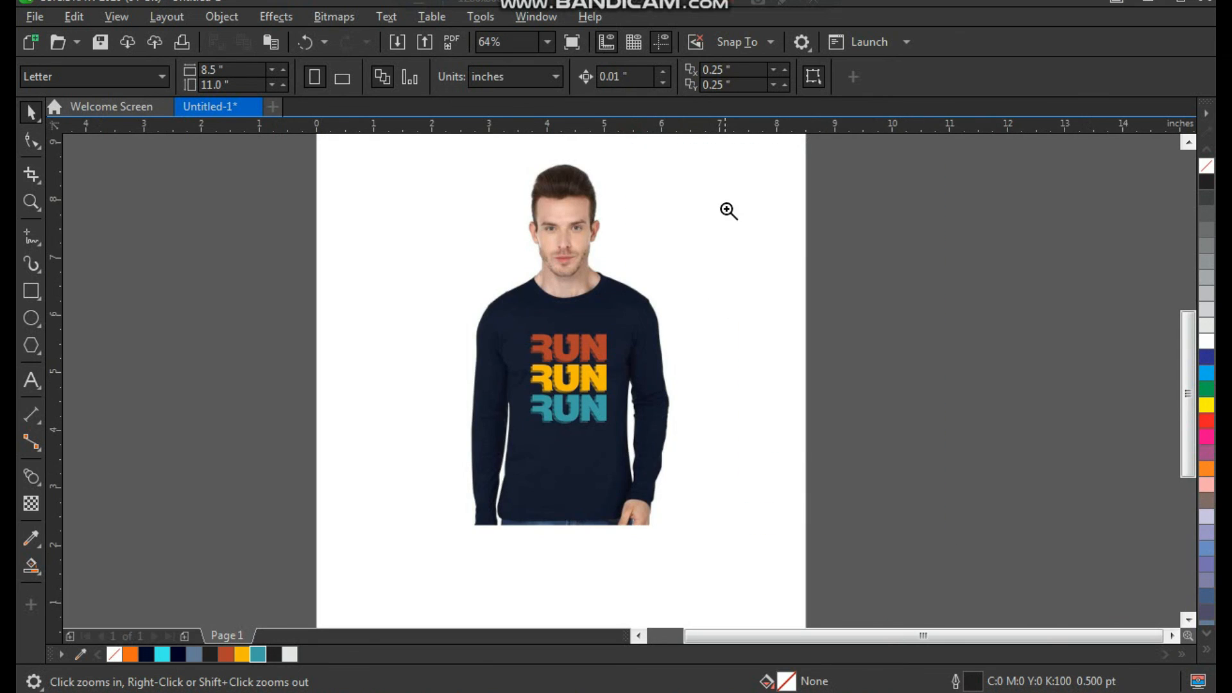
{"action": "left_click_drag", "start_coordinate": [729, 211], "coordinate": [456, 490]}
{"action": "left_click_drag", "start_coordinate": [405, 261], "coordinate": [832, 605]}
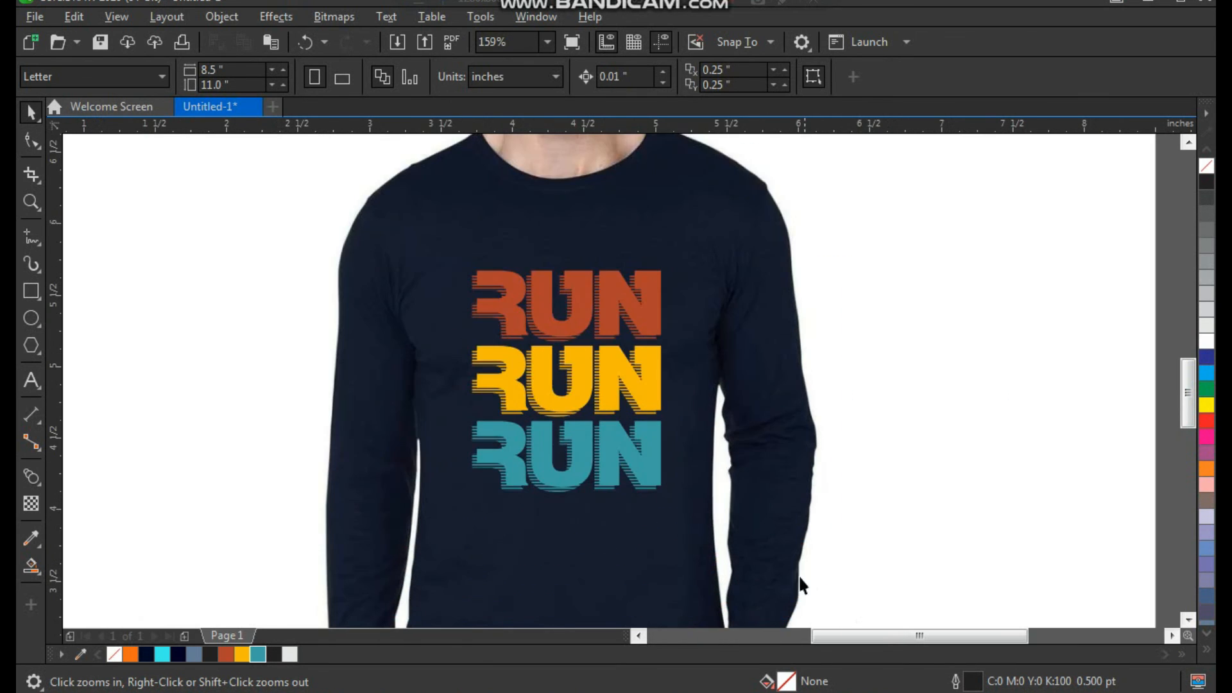
{"action": "scroll", "coordinate": [660, 432], "scroll_direction": "down", "scroll_amount": 2}
{"action": "left_click_drag", "start_coordinate": [770, 198], "coordinate": [770, 198]}
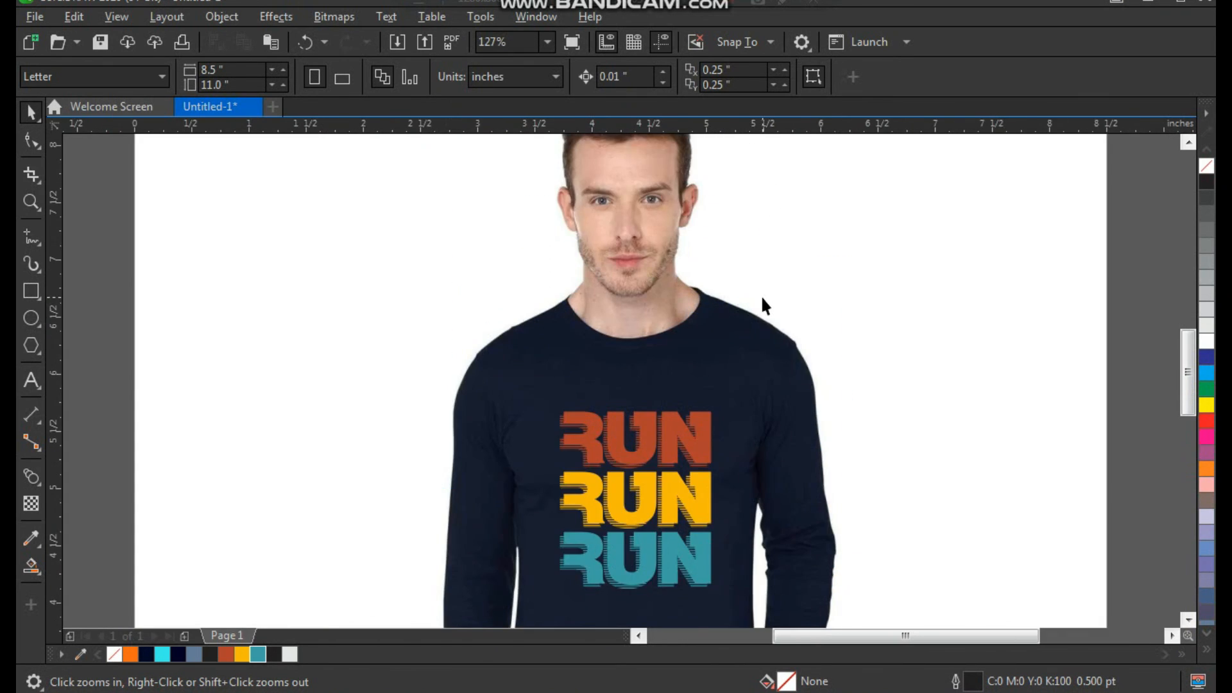
{"action": "scroll", "coordinate": [635, 354], "scroll_direction": "down", "scroll_amount": 2}
{"action": "left_click_drag", "start_coordinate": [632, 319], "coordinate": [810, 493]}
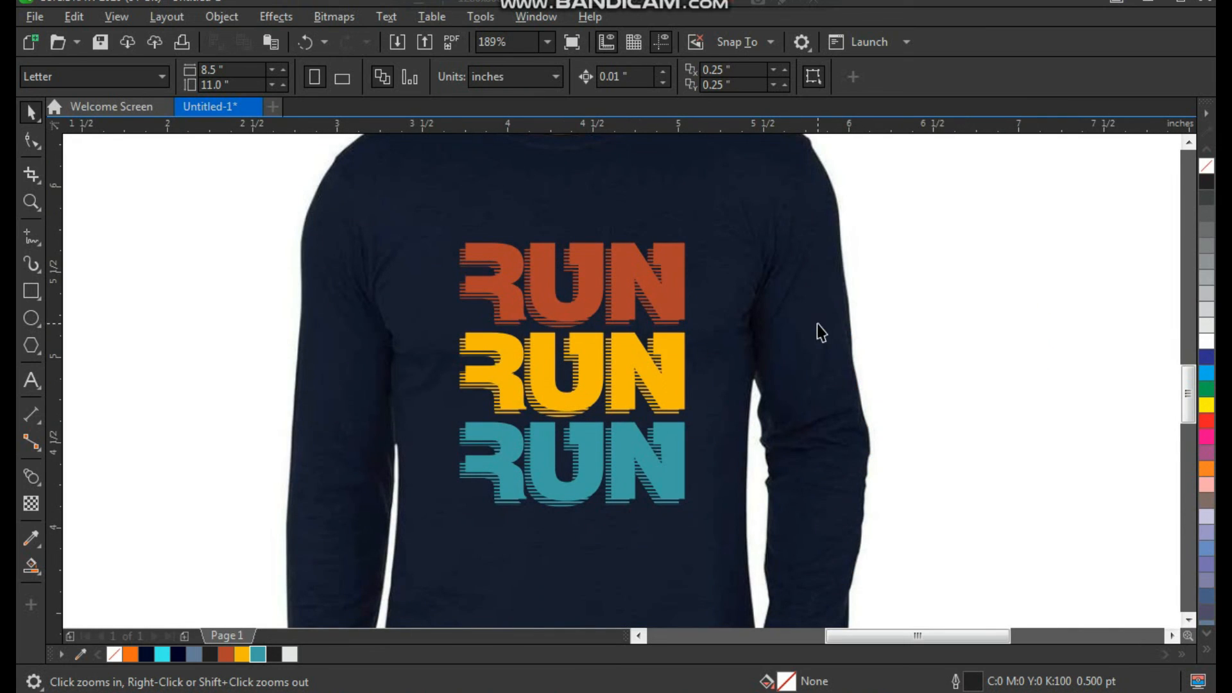